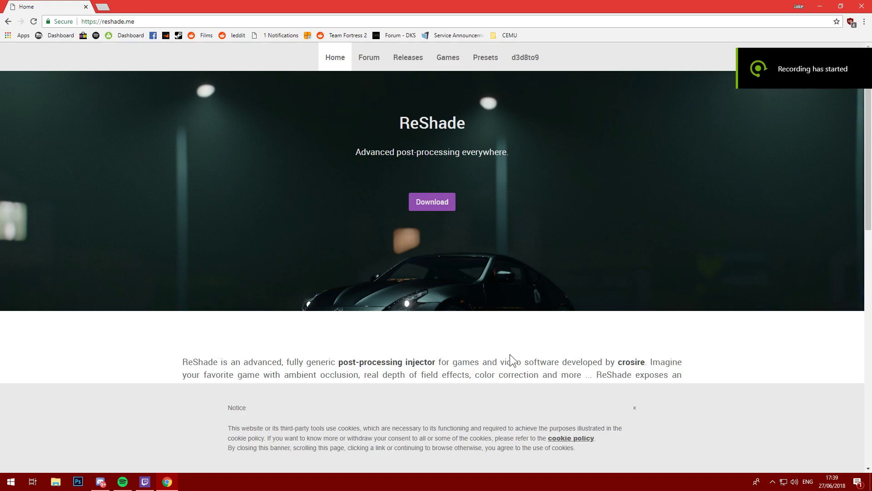
pyautogui.moveTo(394, 114); pyautogui.dragTo(636, 127)
pyautogui.click(637, 128)
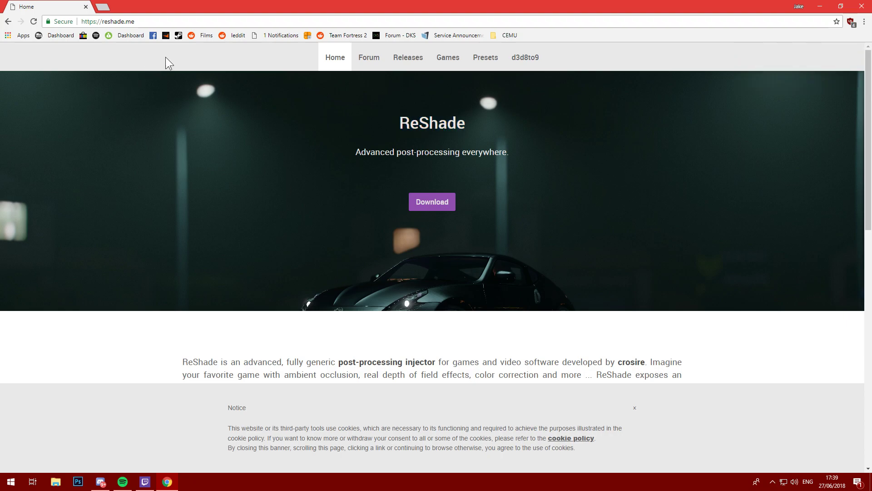
pyautogui.click(170, 21)
pyautogui.click(381, 160)
pyautogui.click(204, 22)
pyautogui.click(422, 167)
pyautogui.moveTo(380, 153); pyautogui.dragTo(611, 158)
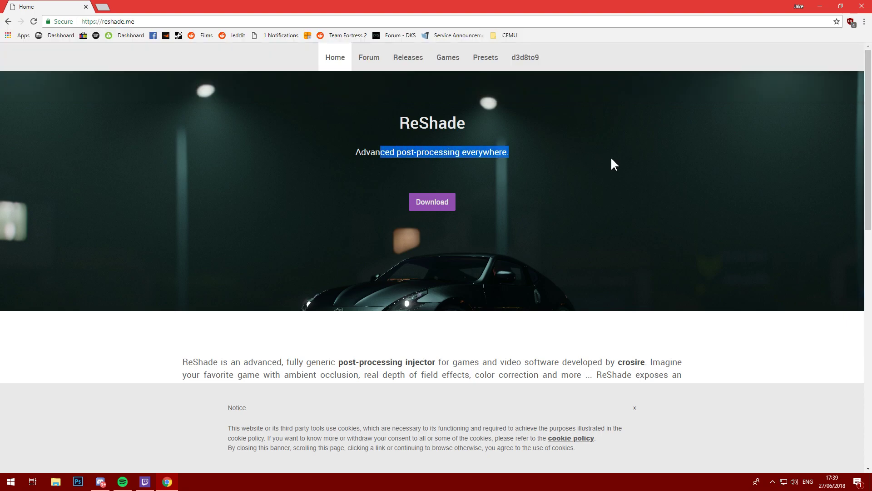
pyautogui.click(614, 164)
# Step: Download the ReShade 3.4.0 setup tool from the home page, run it and close the browser
pyautogui.scroll(-15, 704, 203)
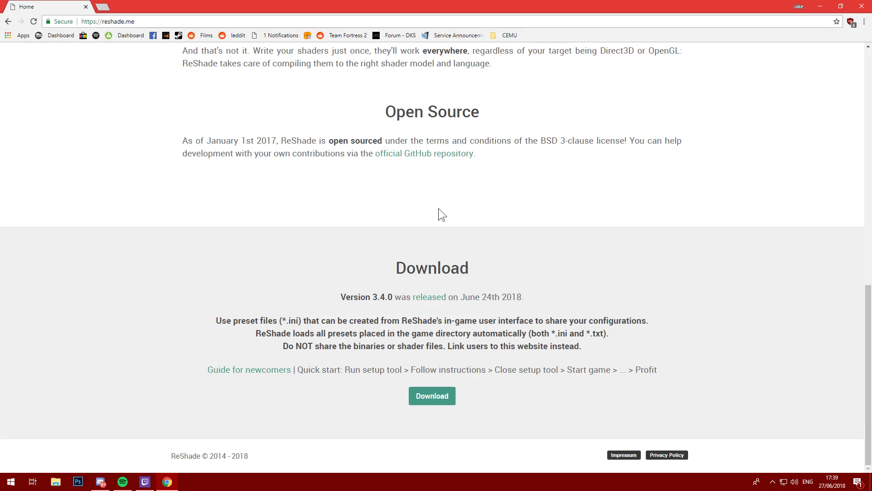
pyautogui.click(432, 396)
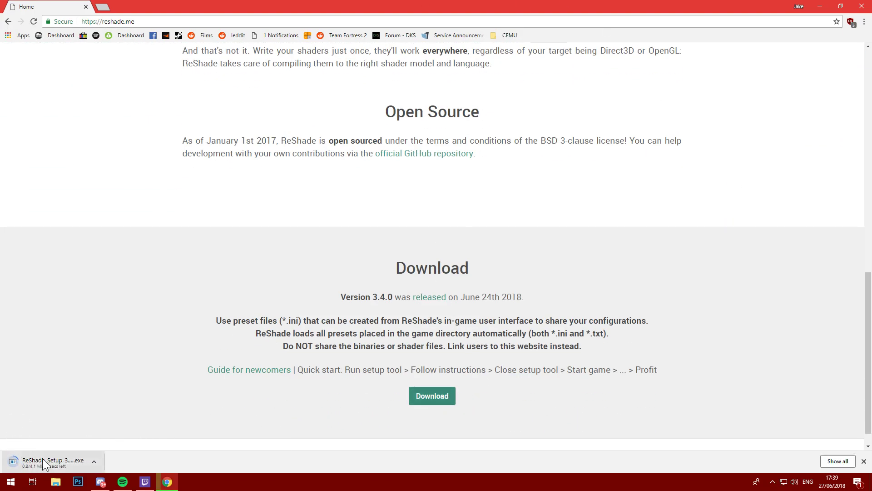
pyautogui.click(42, 460)
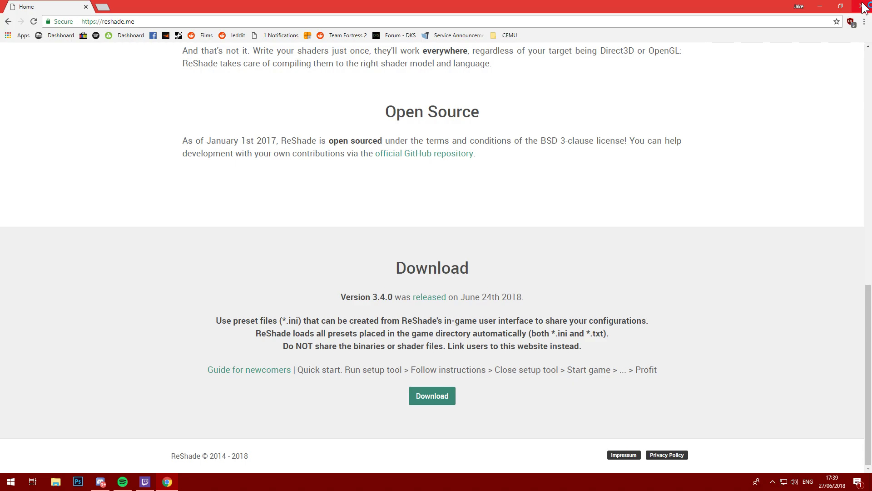
pyautogui.click(861, 7)
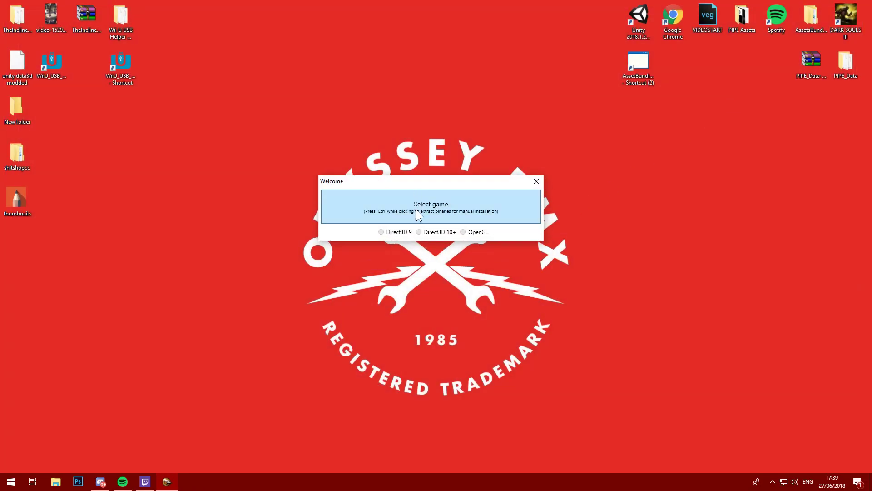
# Step: Start selecting a game in the setup tool and browse to C:\Program Files (x86)\Steam\steamapps\common
pyautogui.click(416, 209)
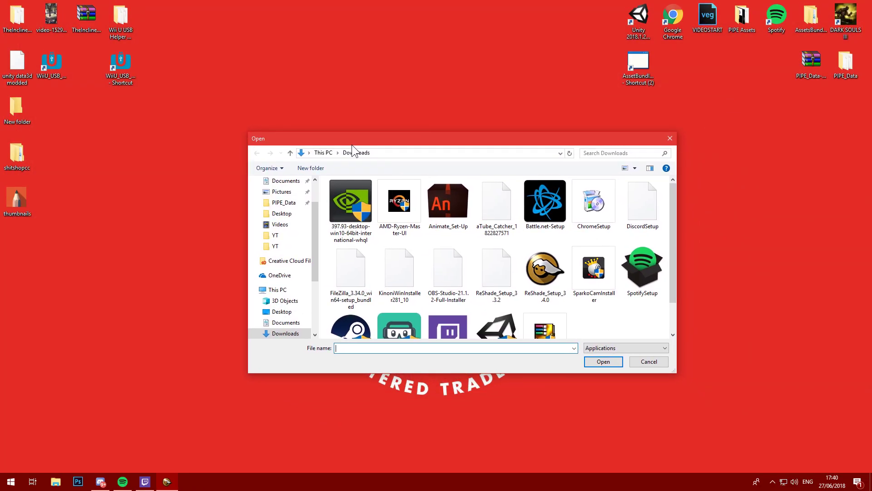
pyautogui.scroll(-2, 293, 271)
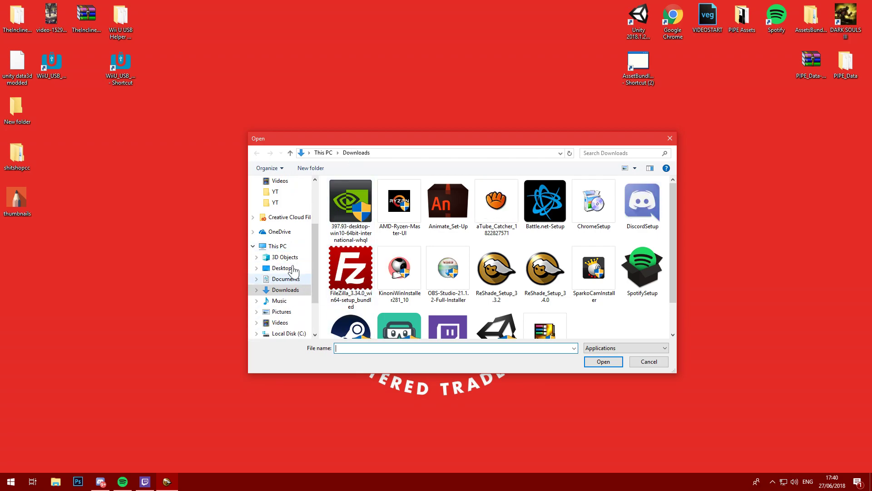
pyautogui.click(277, 246)
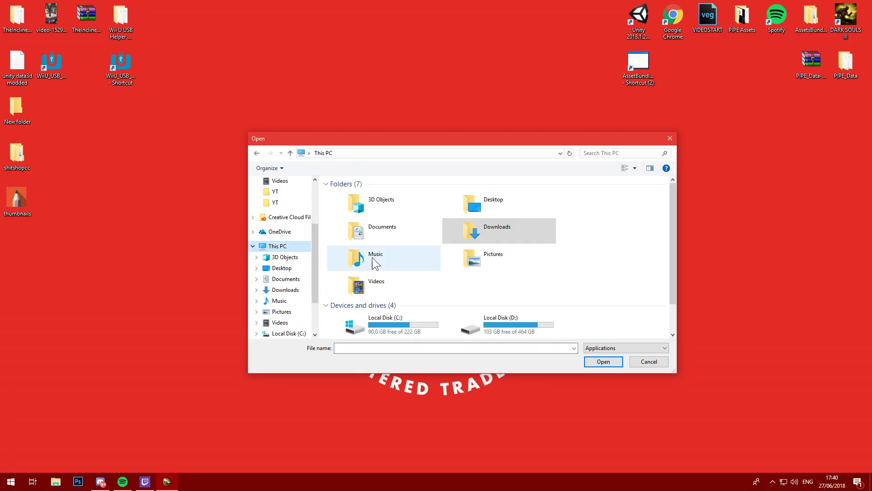
pyautogui.doubleClick(406, 321)
pyautogui.doubleClick(383, 211)
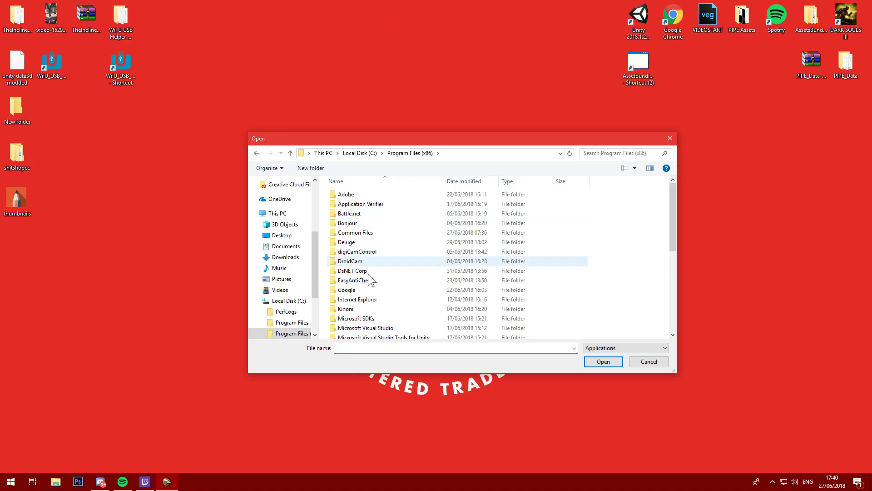
pyautogui.scroll(-4, 377, 282)
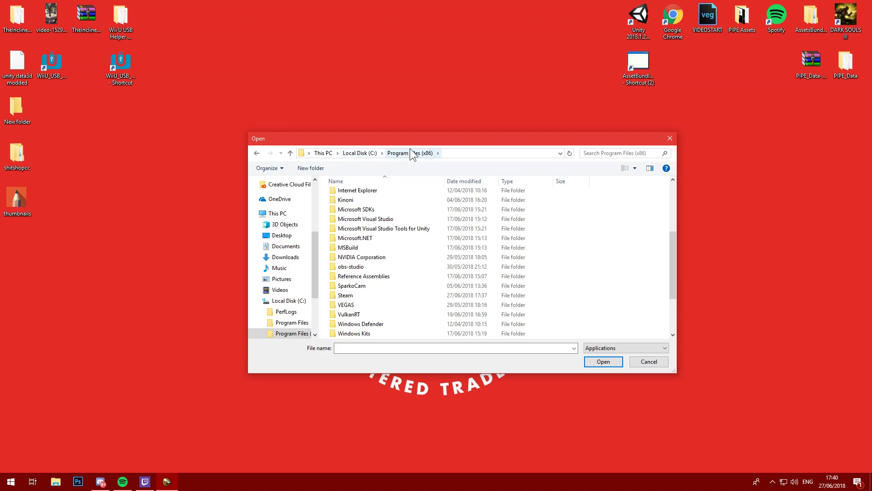
pyautogui.doubleClick(368, 296)
pyautogui.scroll(-3, 376, 261)
pyautogui.doubleClick(365, 296)
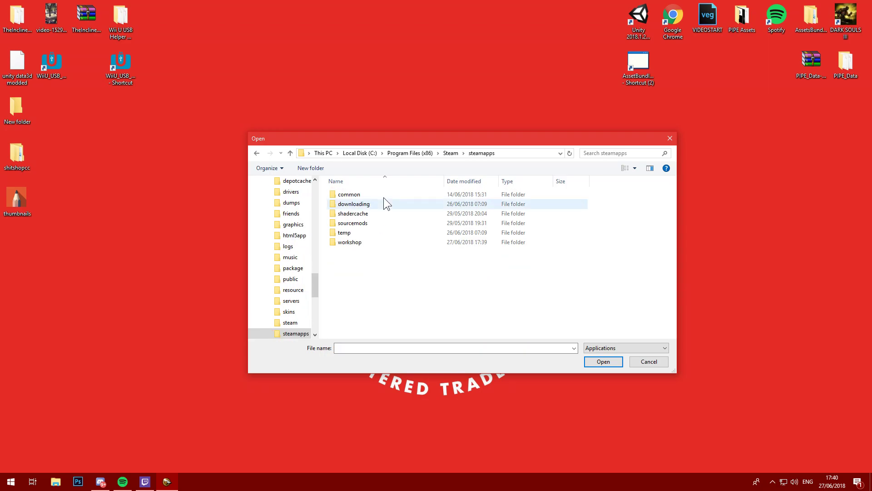
pyautogui.doubleClick(383, 197)
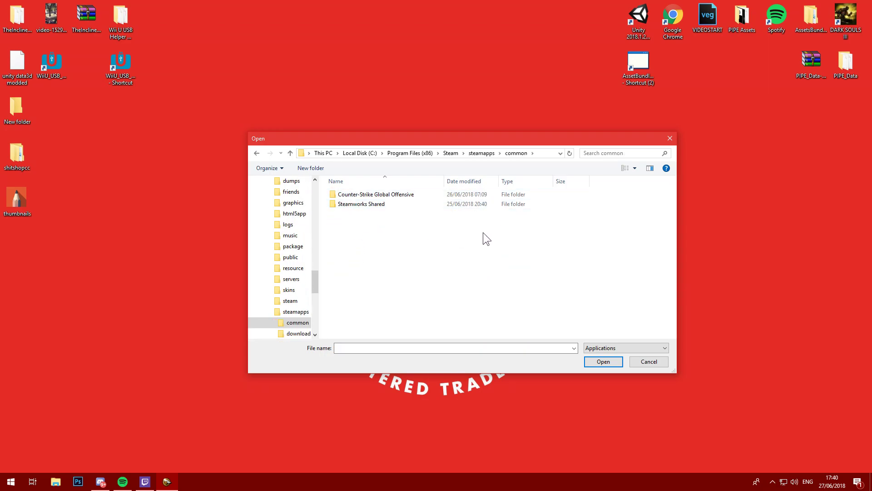
# Step: Choose the PIPE application in D:\SteamLibrary\steamapps\common\PIPE as the game to install ReShade to
pyautogui.moveTo(315, 274); pyautogui.dragTo(316, 314)
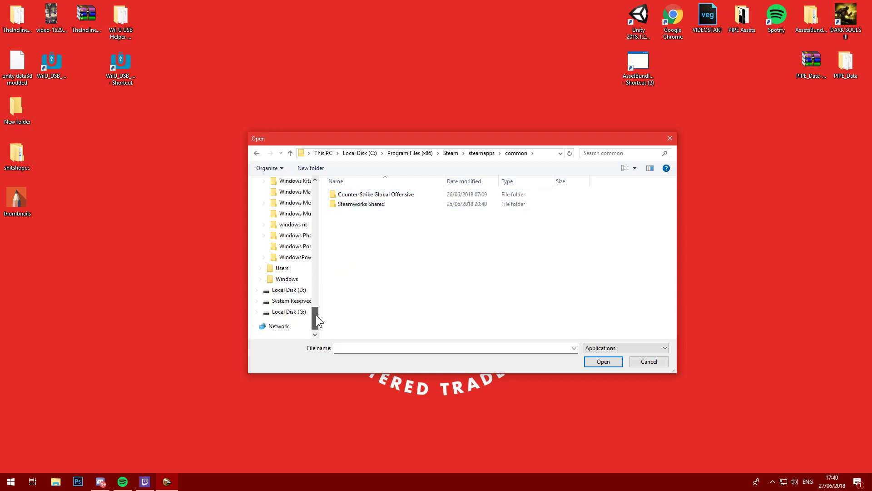
pyautogui.click(296, 291)
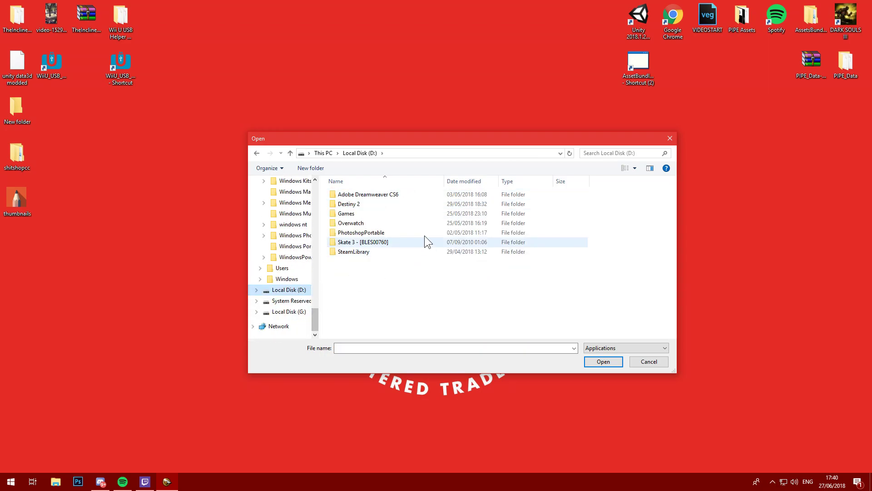
pyautogui.doubleClick(355, 252)
pyautogui.doubleClick(379, 194)
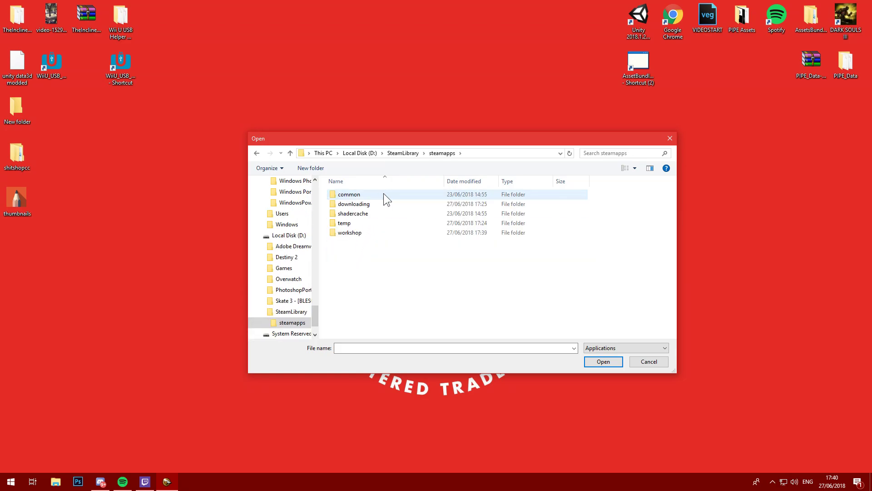
pyautogui.doubleClick(384, 194)
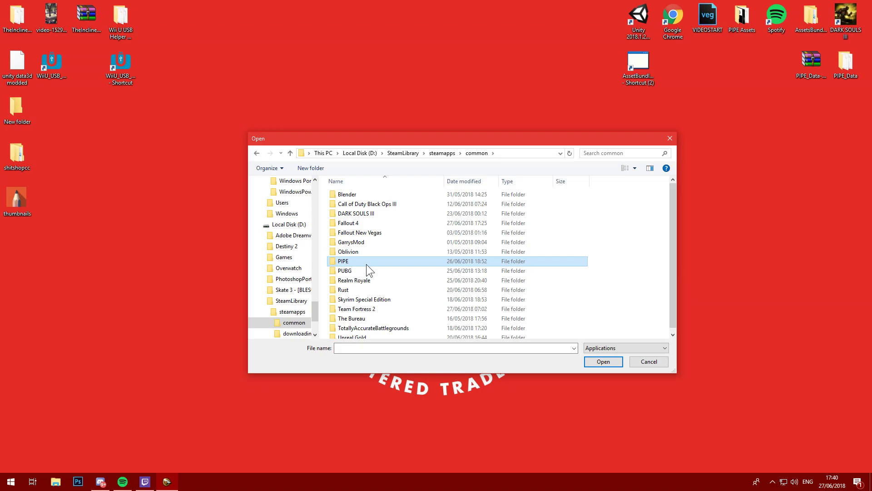
pyautogui.doubleClick(390, 261)
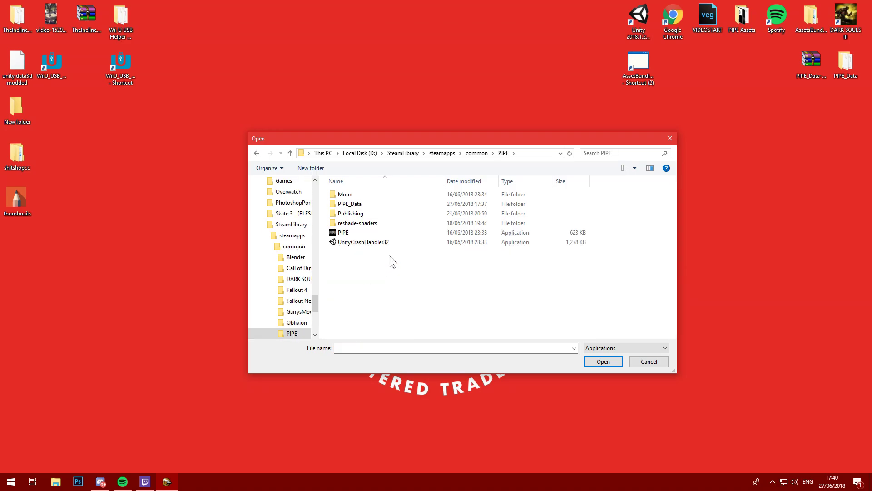
pyautogui.click(361, 234)
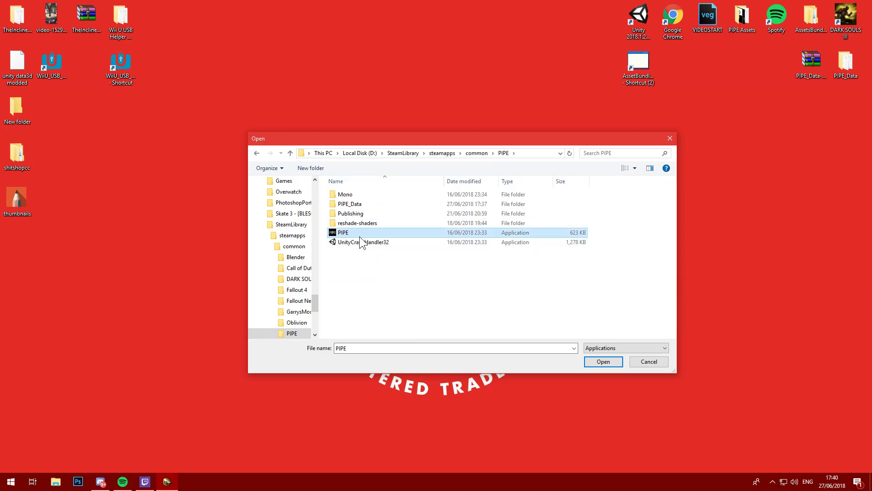
pyautogui.click(600, 361)
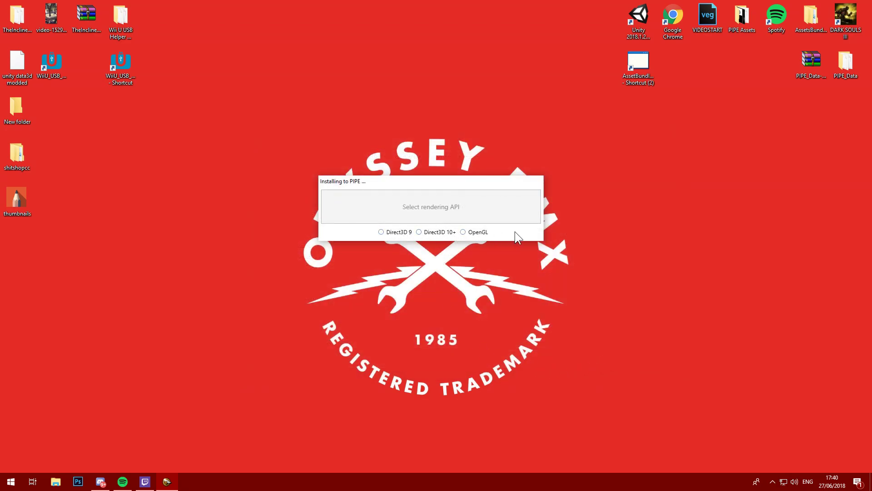
# Step: Set the rendering API to Direct3D 10+ and accept downloading the collection of standard effects
pyautogui.click(438, 233)
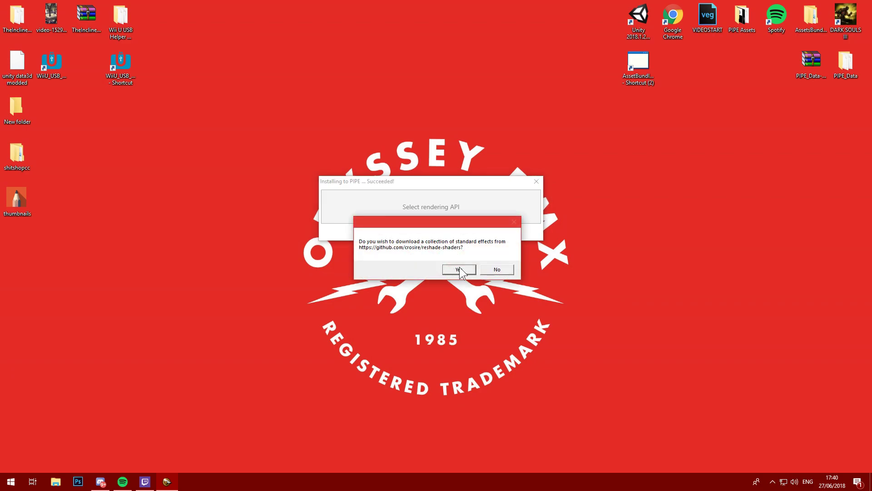
pyautogui.click(459, 270)
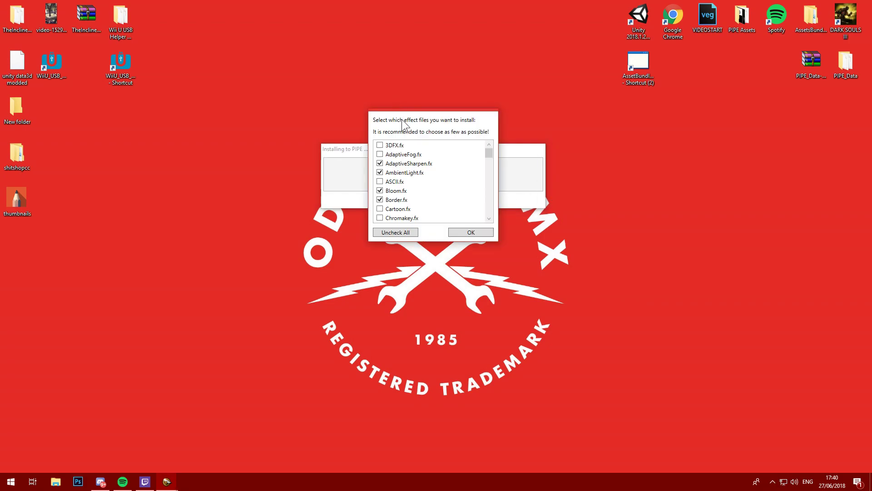
# Step: Review the whole list of effect files from 3DFX.fx to Vignette.fx and install the preselected ones
pyautogui.moveTo(488, 151)
pyautogui.mouseDown()
pyautogui.moveTo(488, 206)
pyautogui.moveTo(486, 151)
pyautogui.mouseUp()
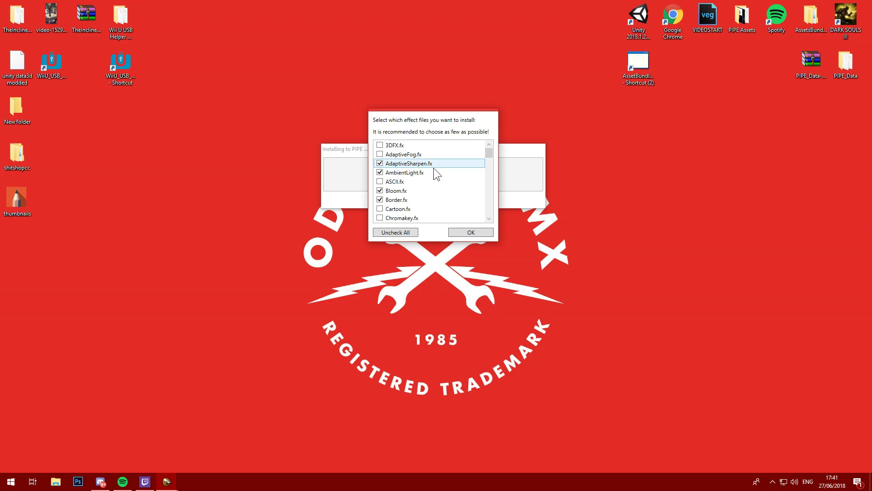
pyautogui.click(489, 219)
pyautogui.doubleClick(489, 219)
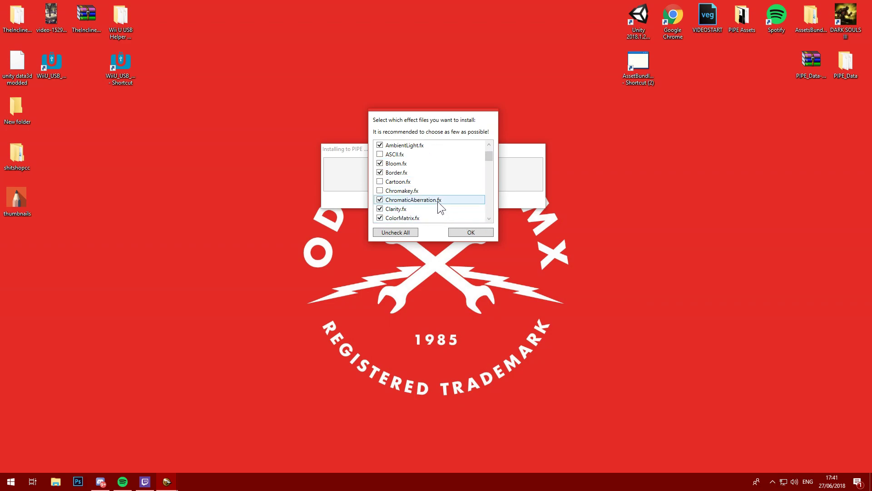
pyautogui.click(489, 218)
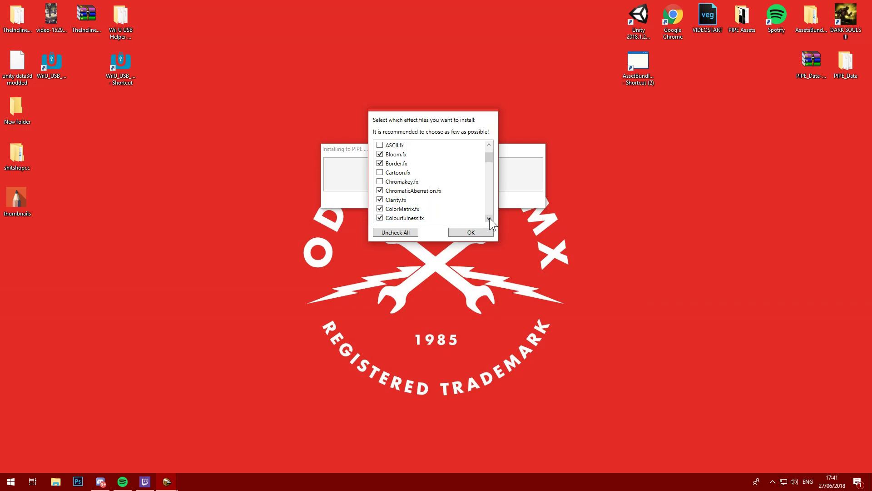
pyautogui.click(489, 218)
pyautogui.click(489, 218)
pyautogui.doubleClick(489, 218)
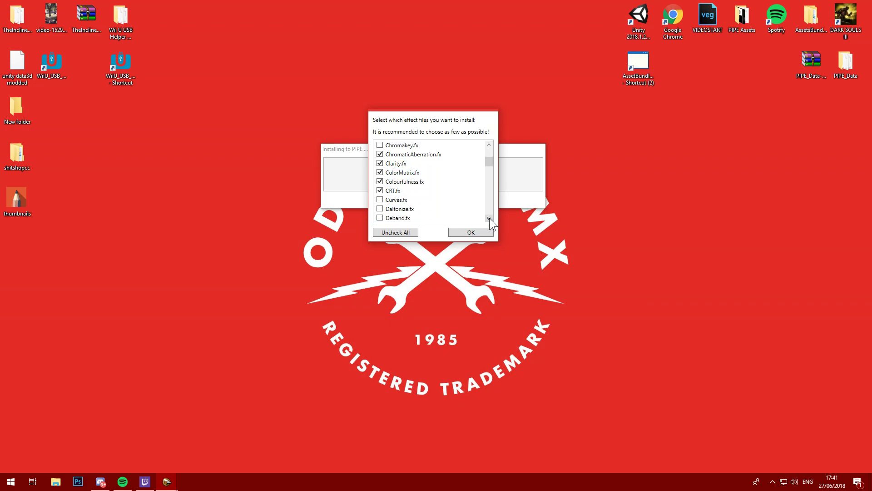
pyautogui.click(490, 218)
pyautogui.doubleClick(490, 218)
pyautogui.doubleClick(489, 218)
pyautogui.doubleClick(489, 218)
pyautogui.click(489, 218)
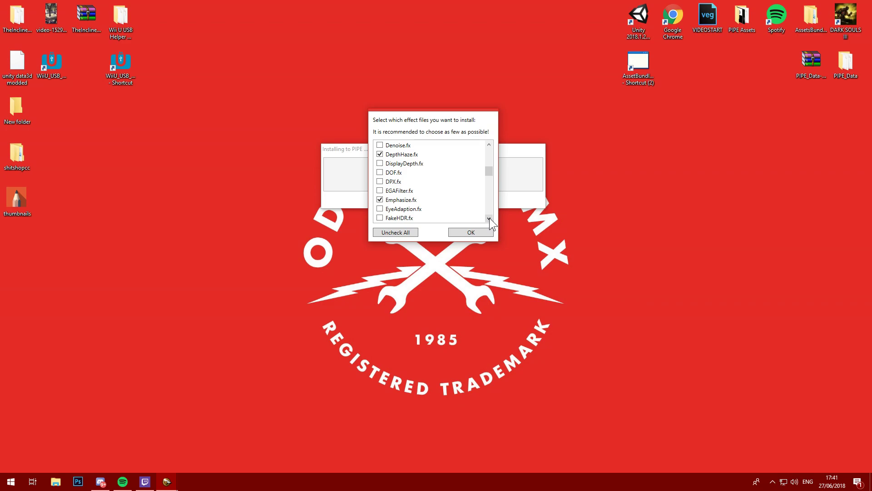
pyautogui.click(489, 218)
pyautogui.click(489, 218)
pyautogui.click(489, 218)
pyautogui.doubleClick(489, 218)
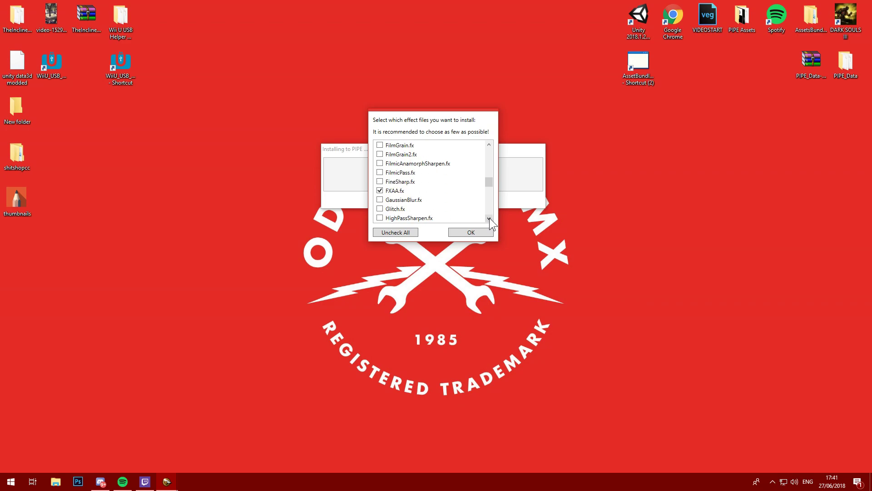
pyautogui.tripleClick(489, 218)
pyautogui.doubleClick(489, 218)
pyautogui.click(490, 218)
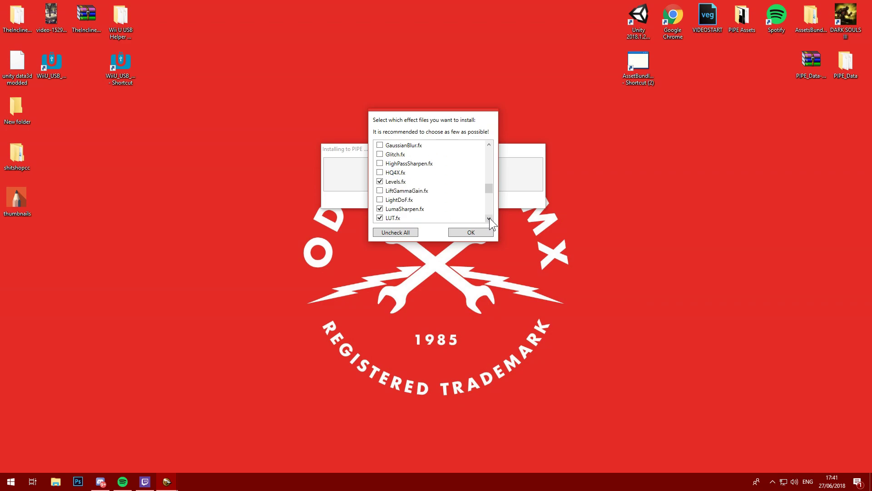
pyautogui.click(489, 218)
pyautogui.doubleClick(489, 218)
pyautogui.doubleClick(489, 218)
pyautogui.doubleClick(489, 218)
pyautogui.click(490, 218)
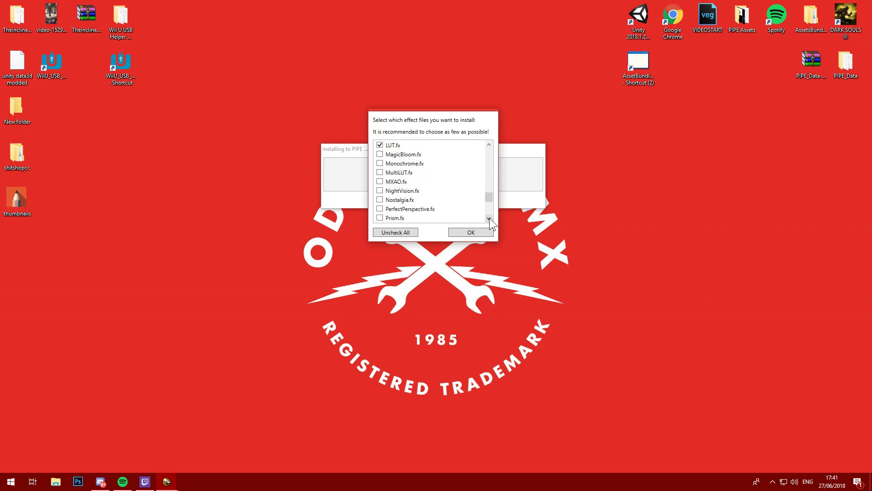
pyautogui.doubleClick(489, 218)
pyautogui.doubleClick(489, 218)
pyautogui.doubleClick(489, 218)
pyautogui.doubleClick(489, 218)
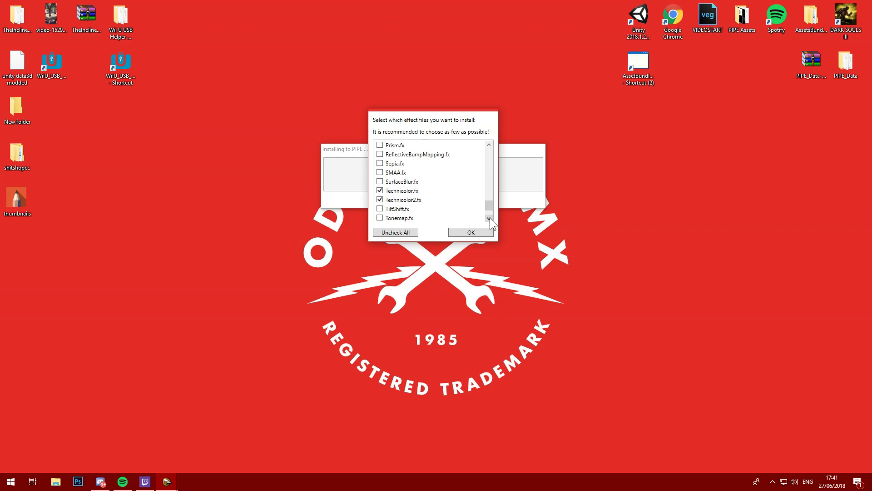
pyautogui.doubleClick(489, 218)
pyautogui.doubleClick(489, 218)
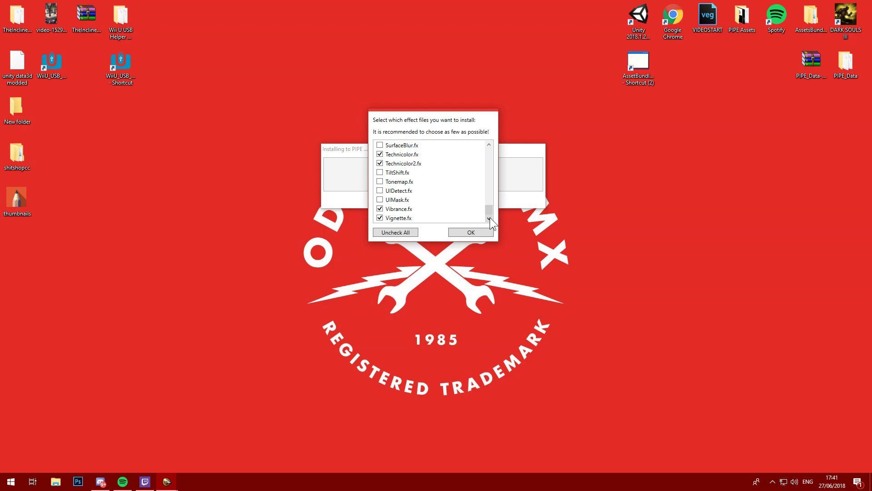
pyautogui.click(456, 232)
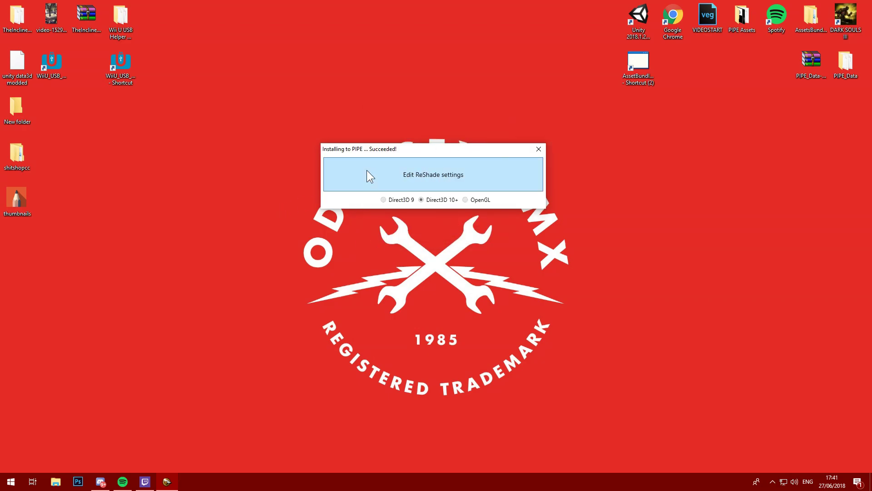
# Step: Edit the ReShade settings to use D:\SteamLibrary\steamapps\common\PIPE\PIPE.ini as the active preset, confirm them and close the setup tool
pyautogui.click(447, 179)
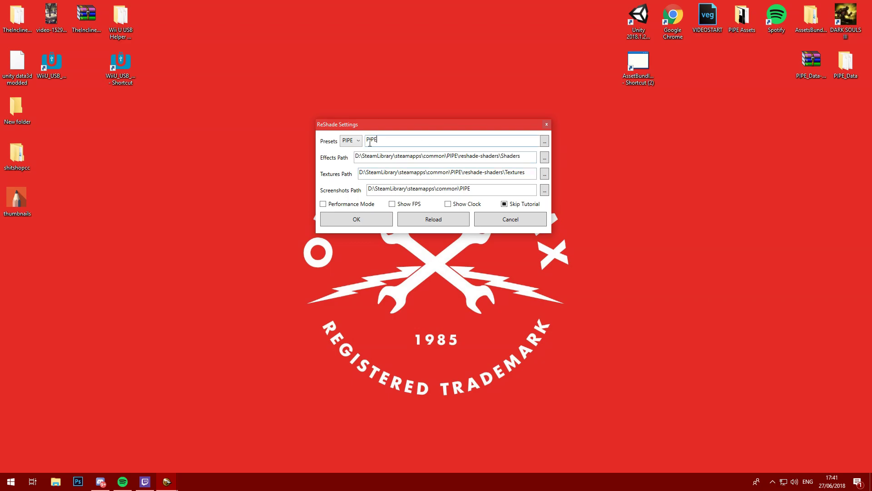
pyautogui.click(544, 142)
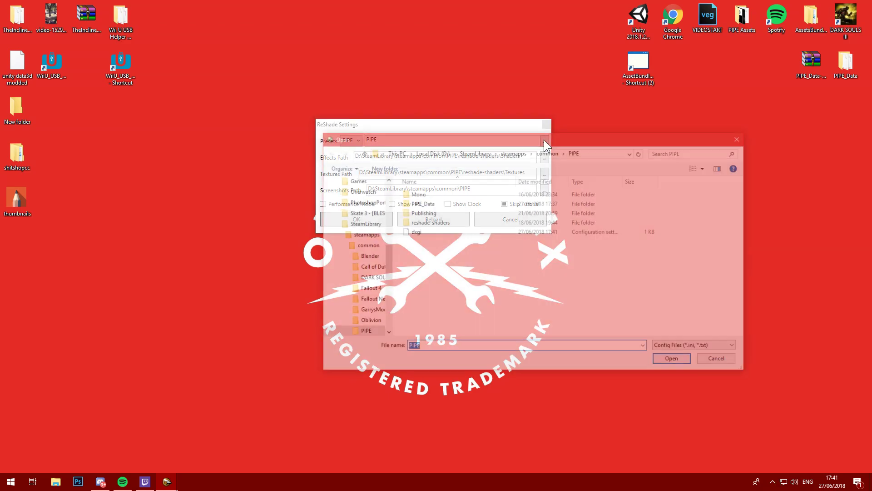
pyautogui.click(673, 361)
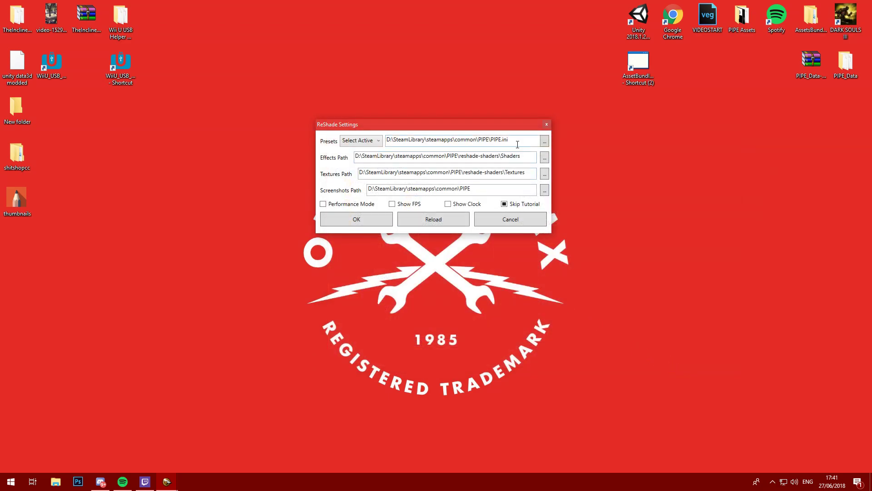
pyautogui.click(352, 142)
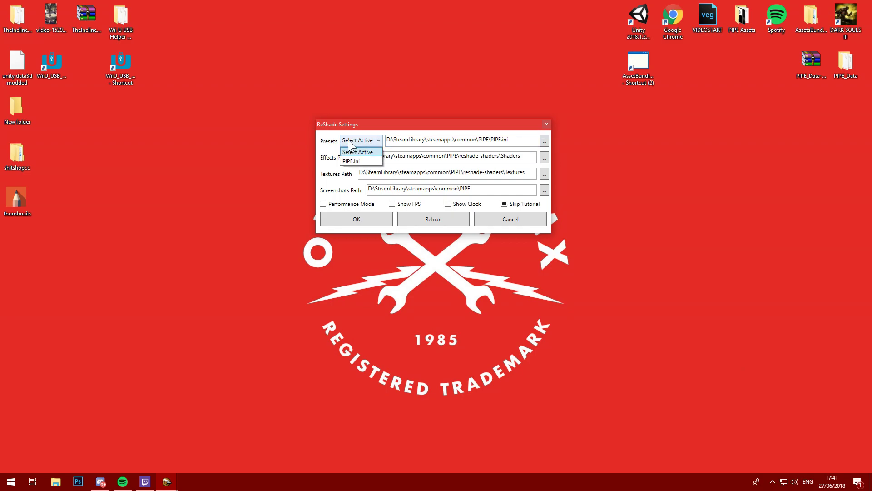
pyautogui.click(349, 162)
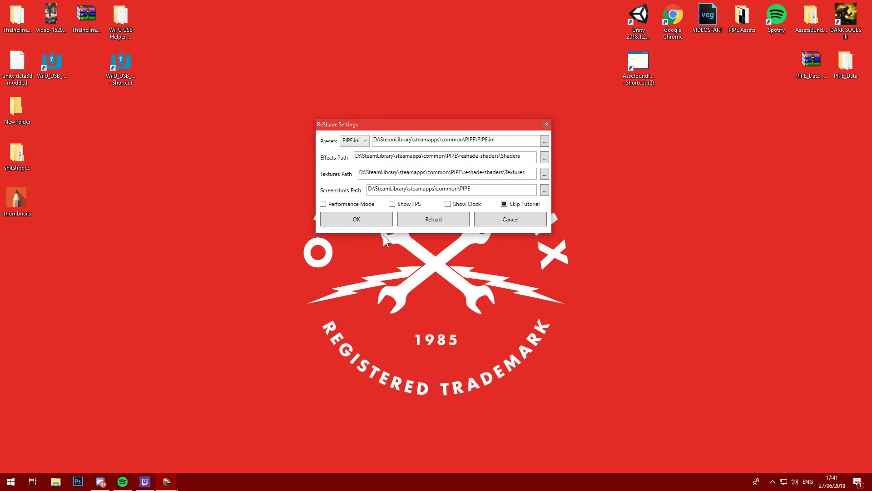
pyautogui.click(380, 223)
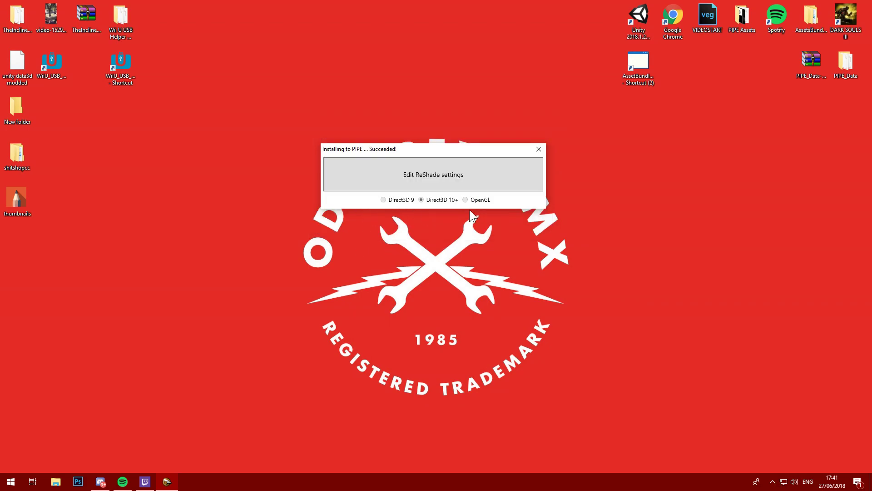
pyautogui.click(538, 150)
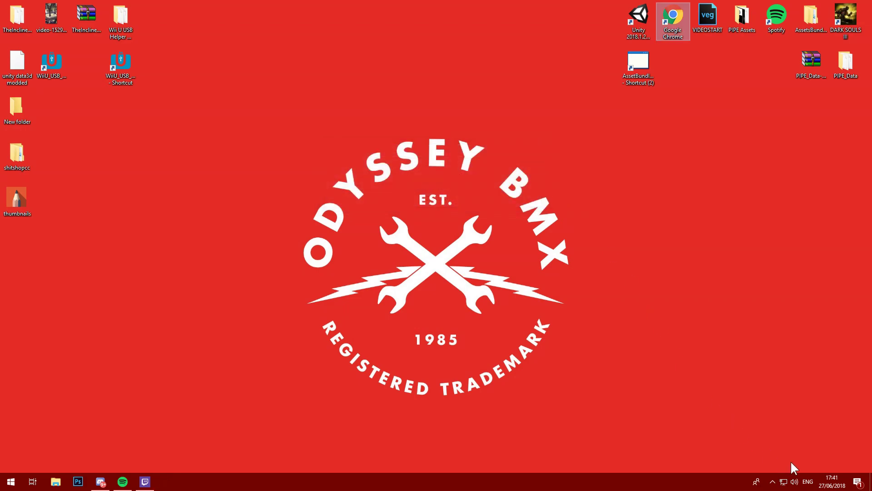
# Step: Open the Steam library, launch PIPE and ride the bike a short way in the game
pyautogui.click(772, 482)
pyautogui.rightClick(772, 445)
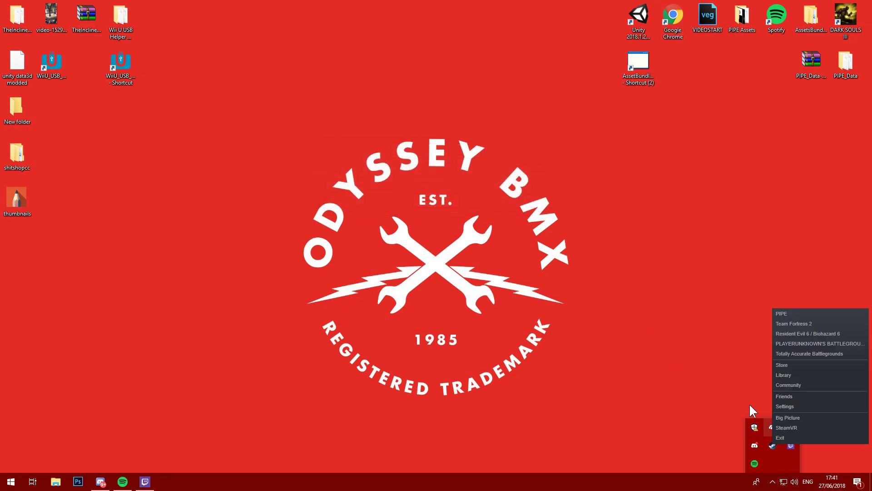
pyautogui.click(784, 375)
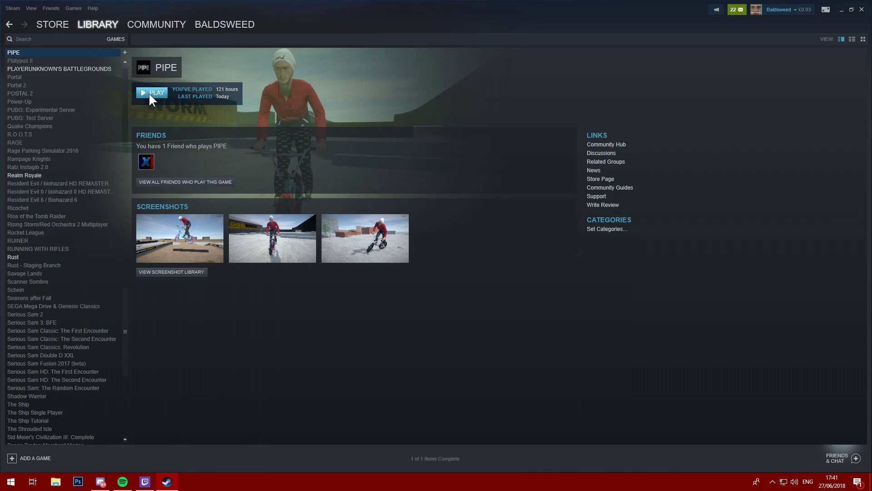
pyautogui.click(150, 92)
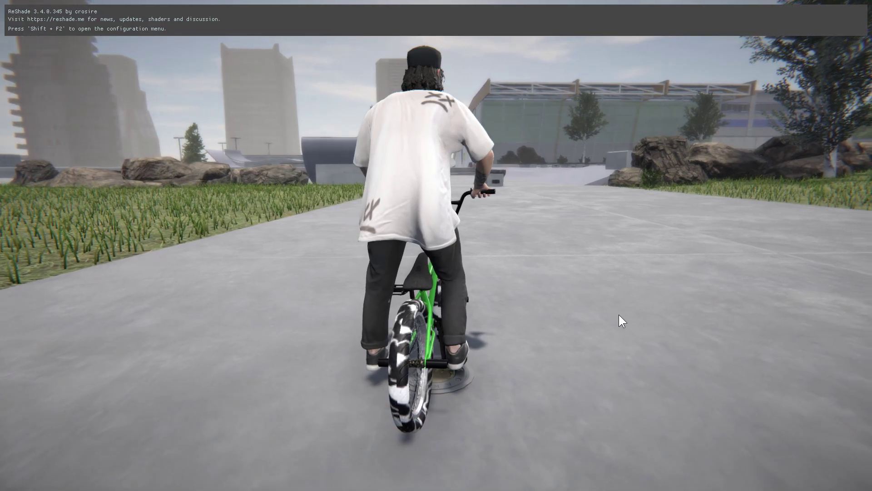
pyautogui.press('w')
pyautogui.press('d')
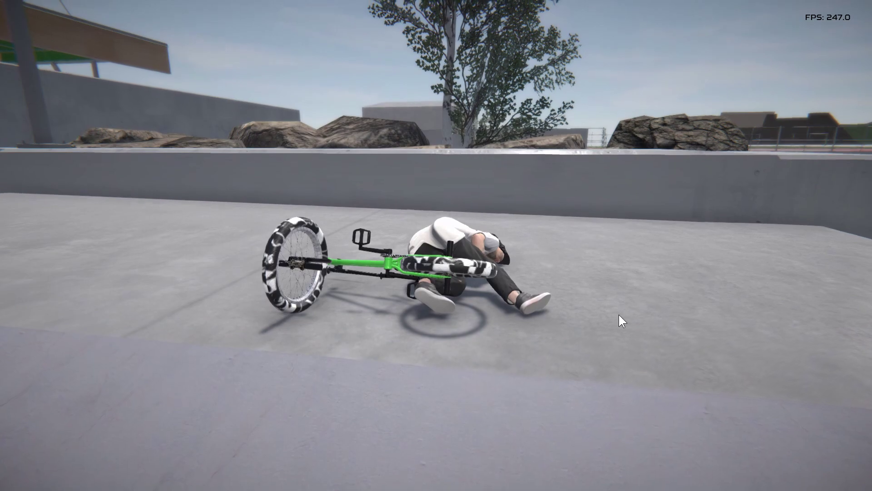
# Step: Open the ReShade overlay, collapse all effect settings, move the overlay clear of the screen edge and choose the PIPE.ini preset
pyautogui.press('Home')
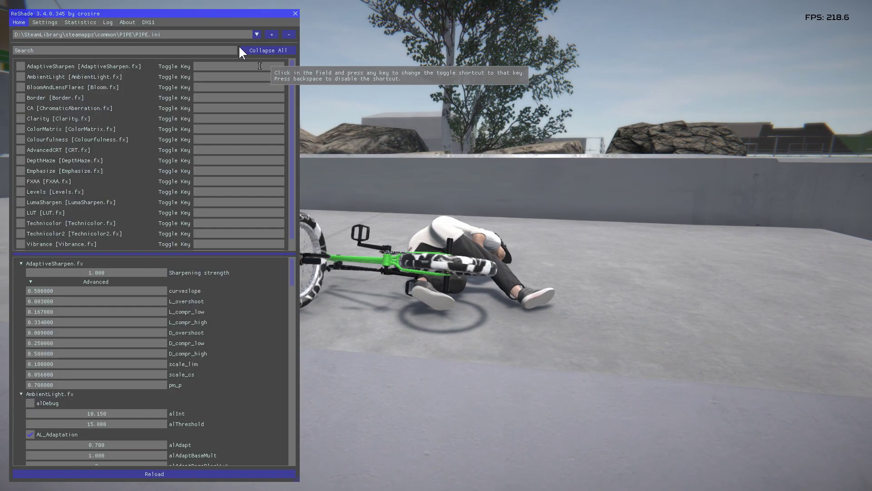
pyautogui.click(268, 49)
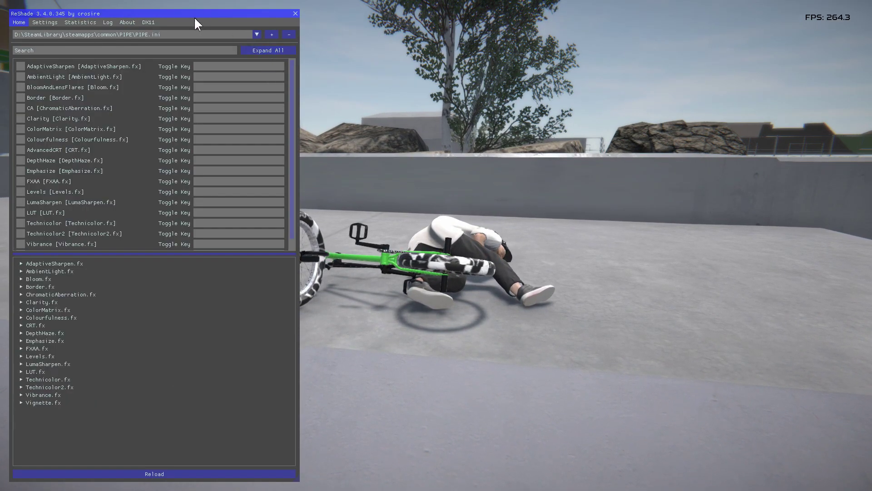
pyautogui.moveTo(195, 19); pyautogui.dragTo(230, 13)
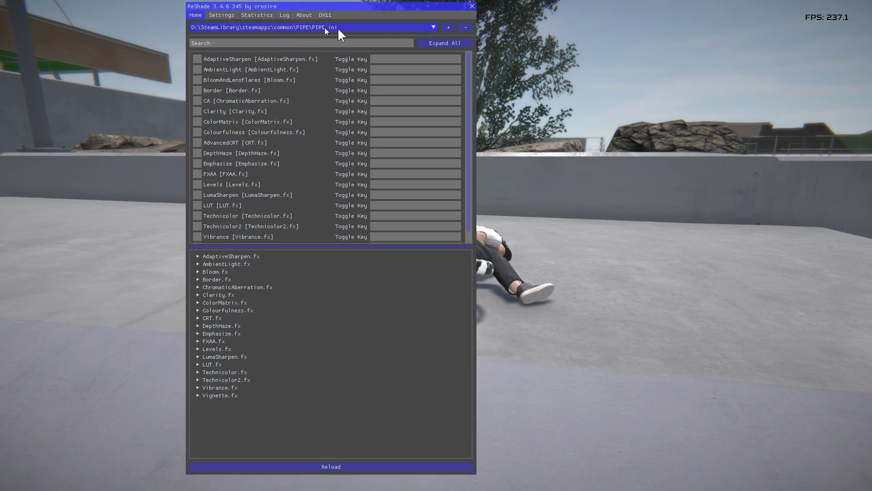
pyautogui.click(432, 27)
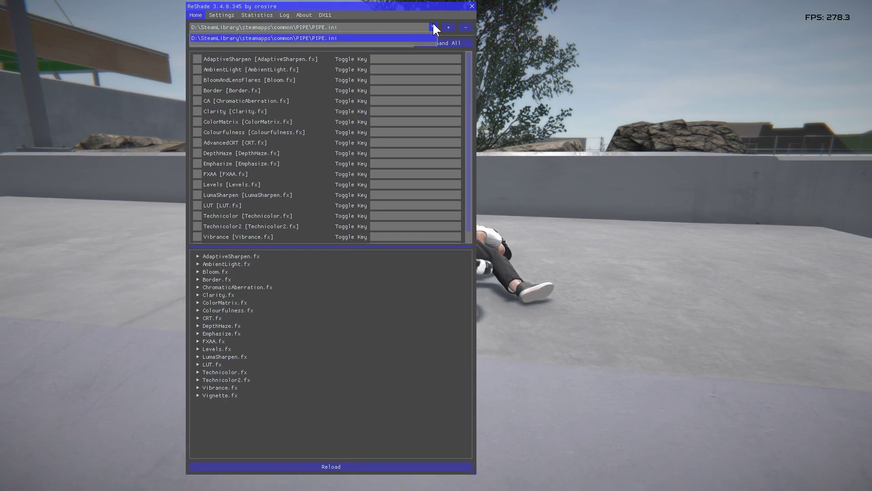
pyautogui.click(277, 38)
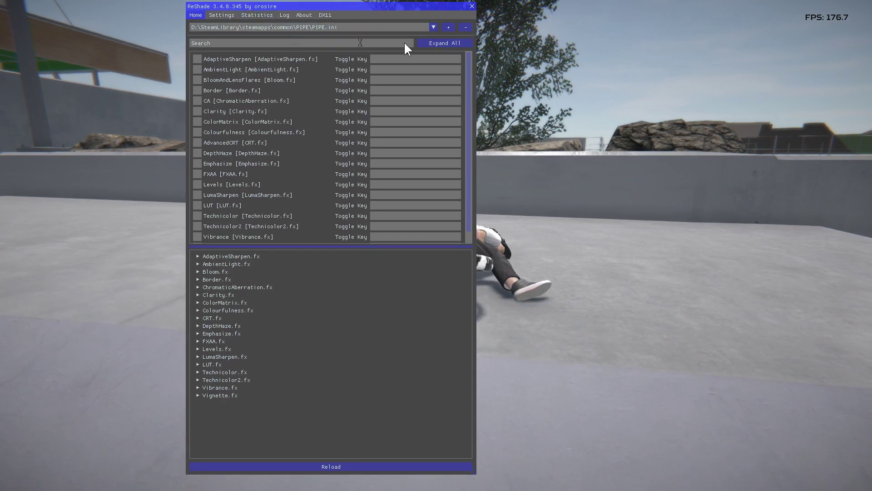
# Step: Look through the overlay's Settings, Statistics, DX11, About and Log pages
pyautogui.click(220, 13)
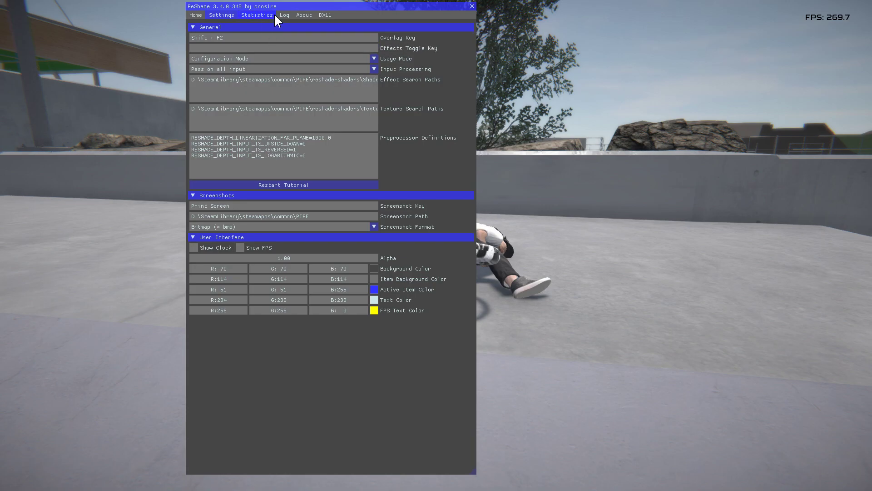
pyautogui.click(257, 15)
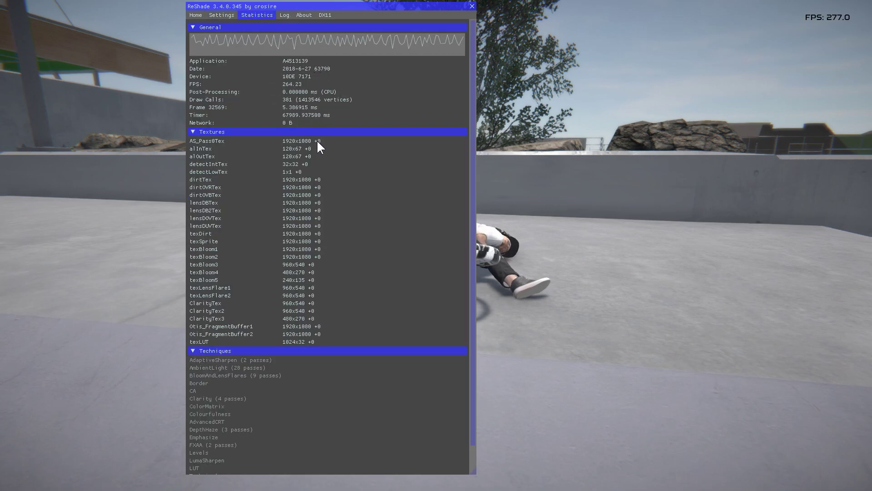
pyautogui.moveTo(317, 108); pyautogui.dragTo(292, 106)
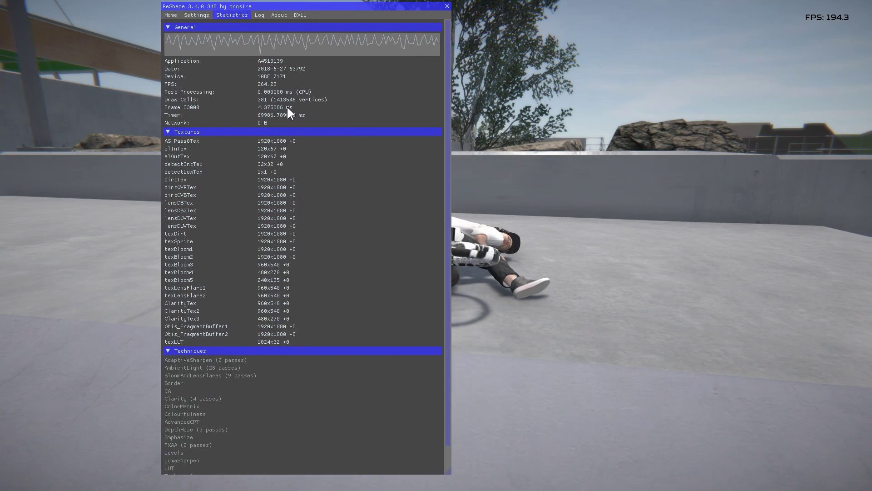
pyautogui.click(298, 16)
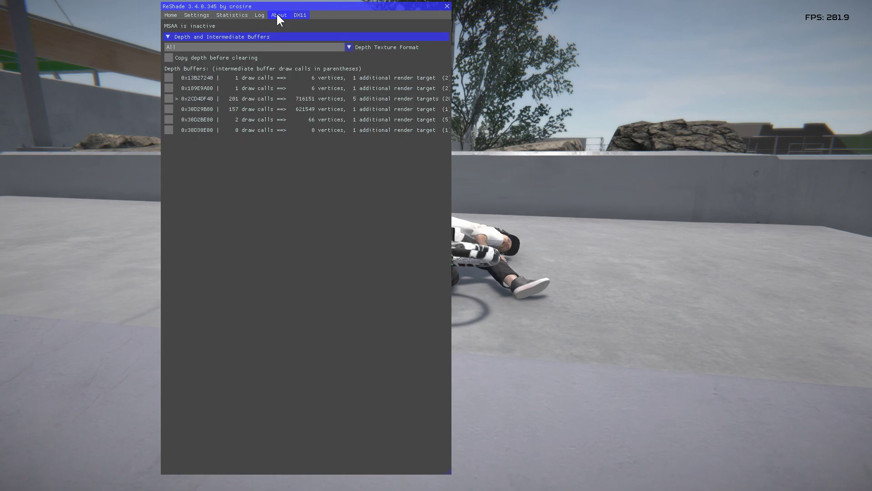
pyautogui.click(278, 15)
pyautogui.click(255, 16)
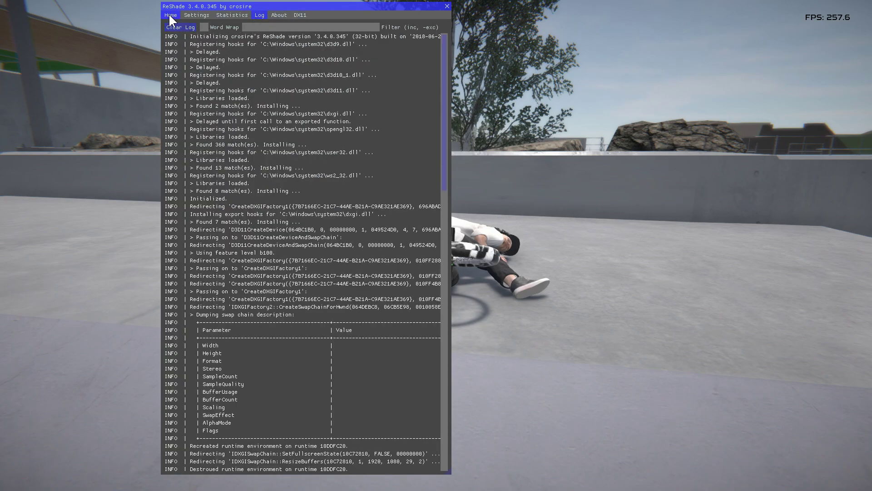
# Step: Return to the overlay's Home page, choose the PIPE.ini preset again and look over the list of available effects
pyautogui.click(168, 13)
pyautogui.click(348, 27)
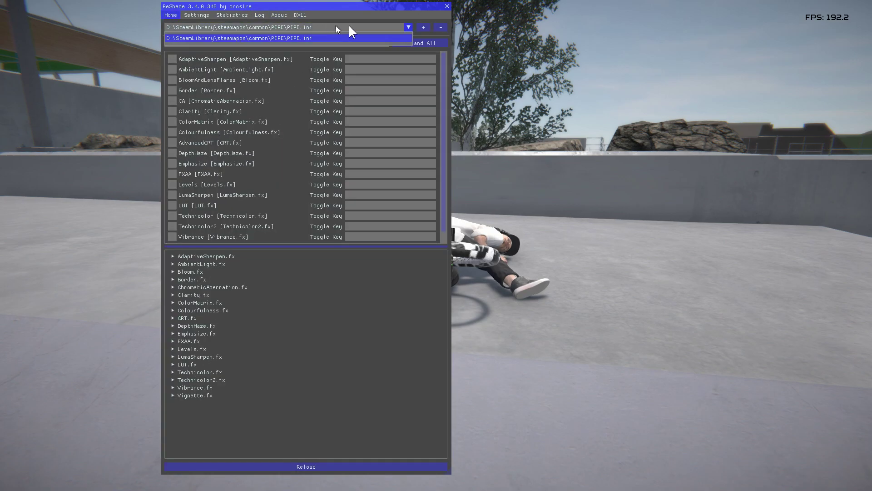
pyautogui.click(350, 37)
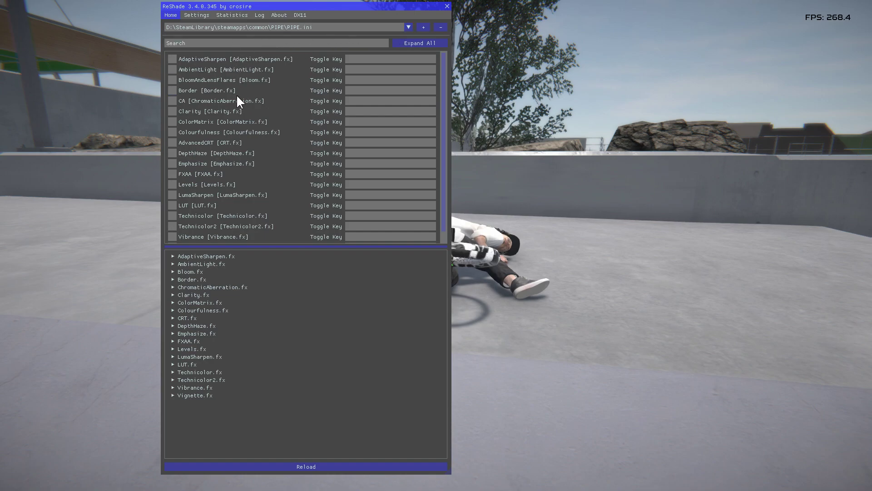
pyautogui.scroll(-1, 211, 124)
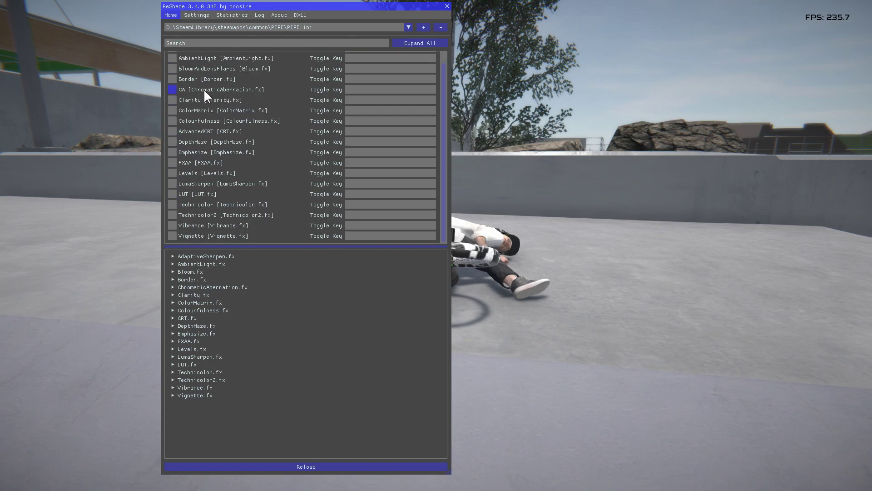
pyautogui.scroll(1, 220, 235)
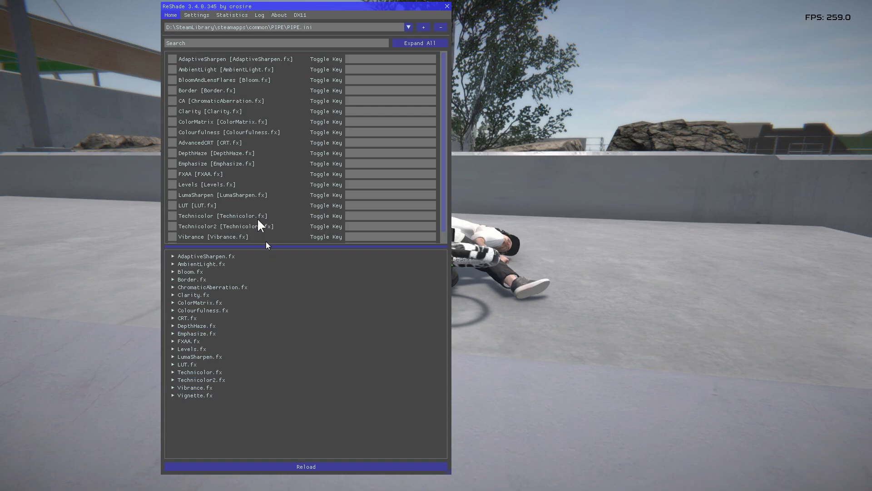
# Step: Enable the Clarity, Colourfulness, LumaSharpen, Technicolor, Technicolor2 and Vibrance effects, leaving Border off after trying it
pyautogui.click(173, 90)
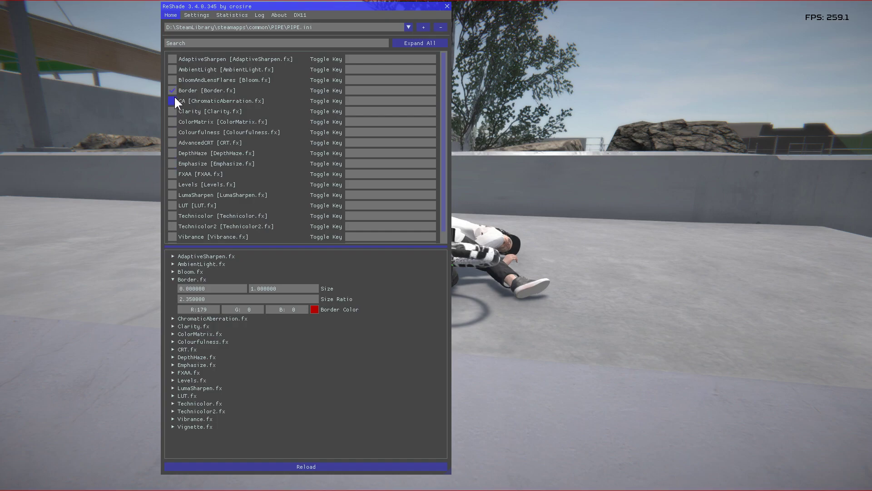
pyautogui.click(172, 90)
pyautogui.click(173, 111)
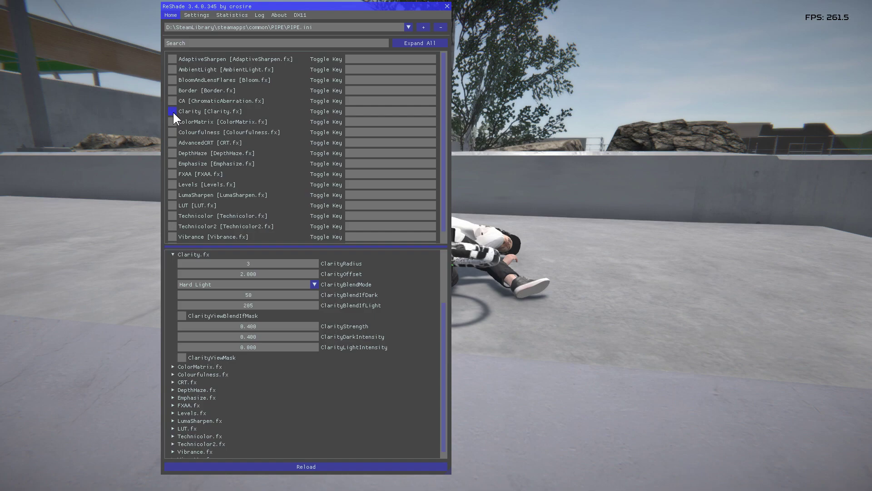
pyautogui.click(173, 132)
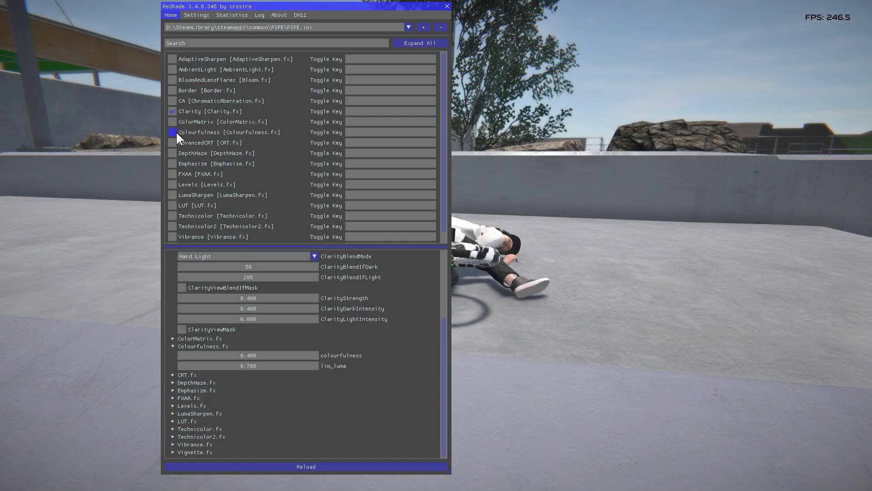
pyautogui.click(174, 194)
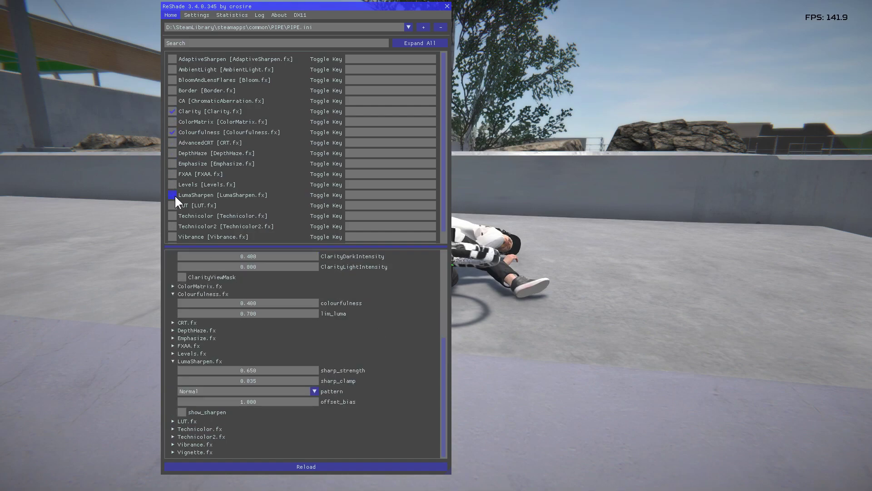
pyautogui.click(170, 216)
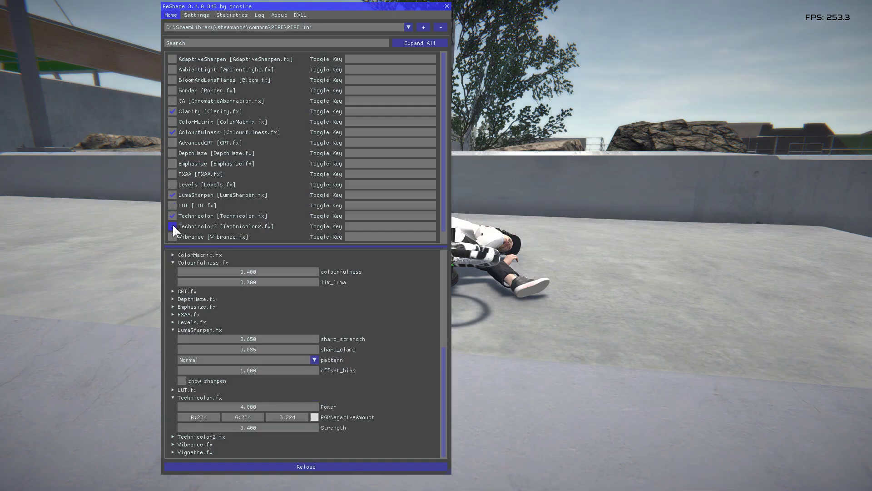
pyautogui.click(172, 224)
pyautogui.scroll(-1, 183, 224)
pyautogui.click(173, 225)
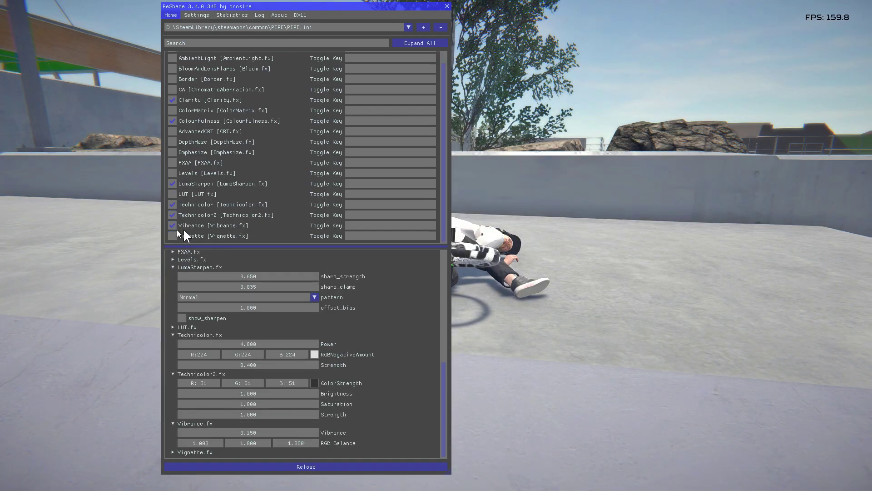
# Step: Enable the DepthHaze and CA (ChromaticAberration) effects, leave Emphasize off, and look over the settings of the enabled effects
pyautogui.click(174, 141)
pyautogui.click(173, 153)
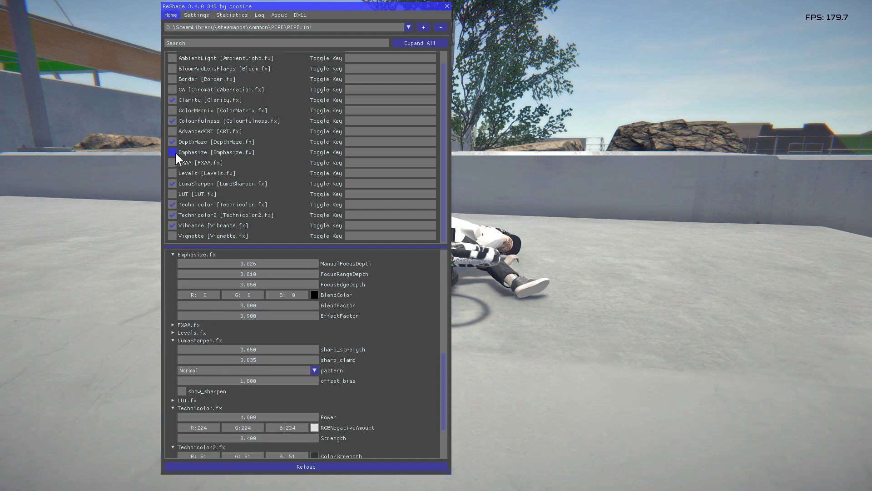
pyautogui.scroll(1, 200, 180)
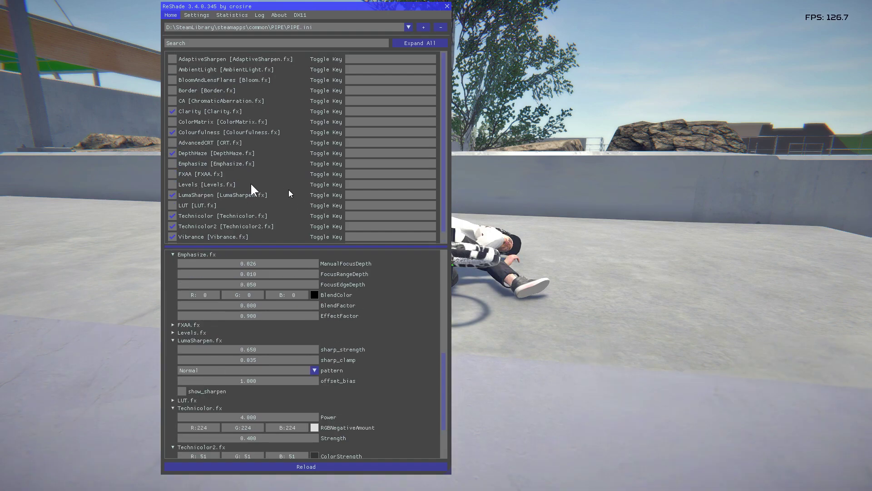
pyautogui.click(179, 102)
pyautogui.scroll(-1, 230, 218)
pyautogui.scroll(-2, 271, 308)
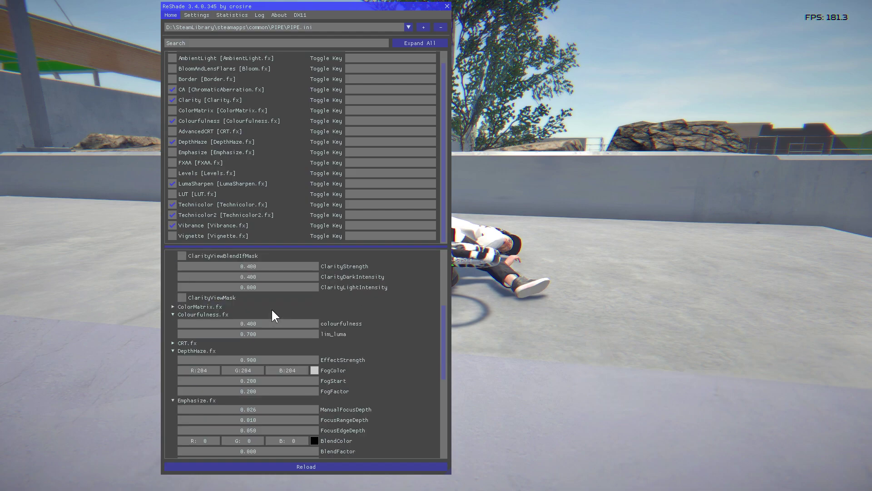
pyautogui.scroll(3, 271, 308)
pyautogui.scroll(1, 269, 343)
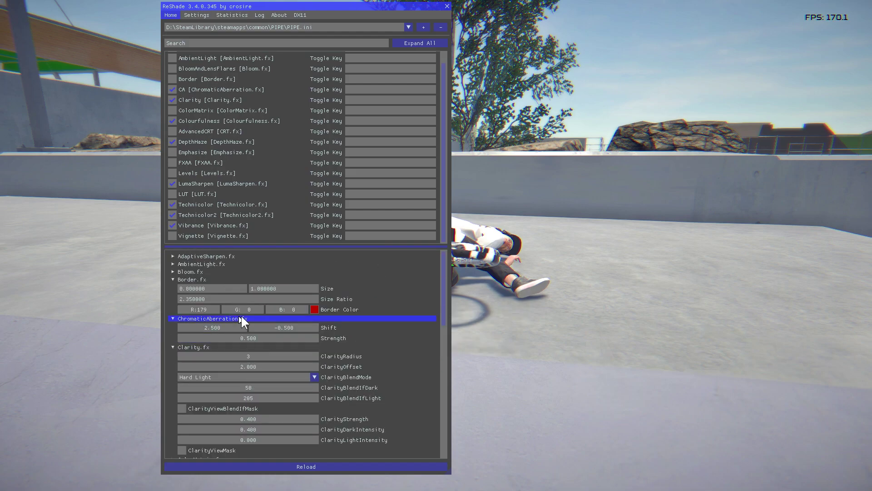
# Step: Set the LumaSharpen sharp_strength to 0.534 and raise Vibrance to about 0.83, and close the overlay to view the game
pyautogui.scroll(-7, 291, 346)
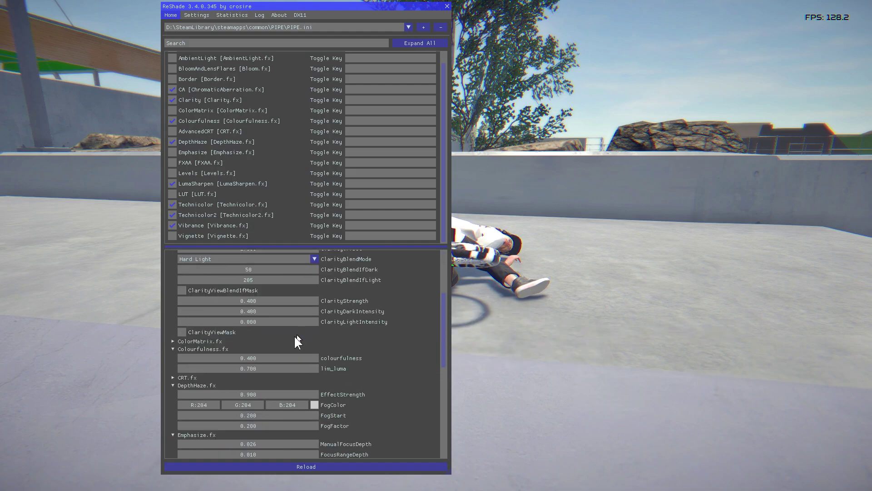
pyautogui.scroll(-6, 293, 335)
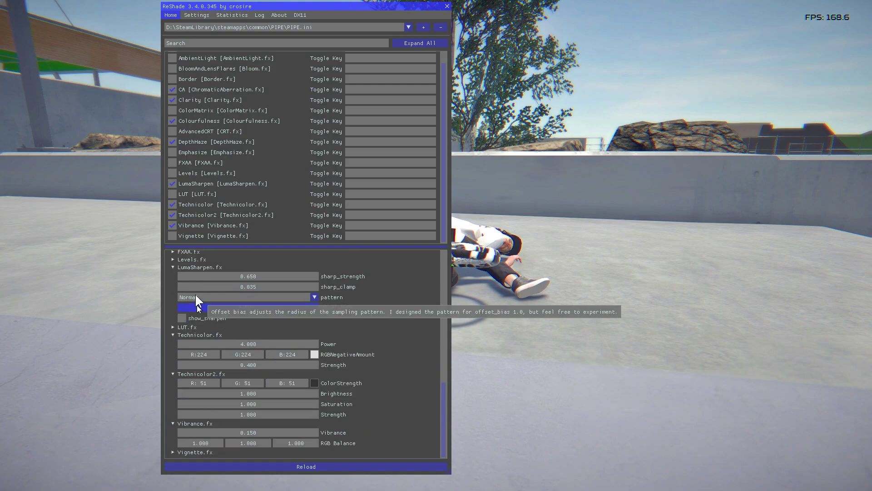
pyautogui.moveTo(259, 275); pyautogui.dragTo(266, 276)
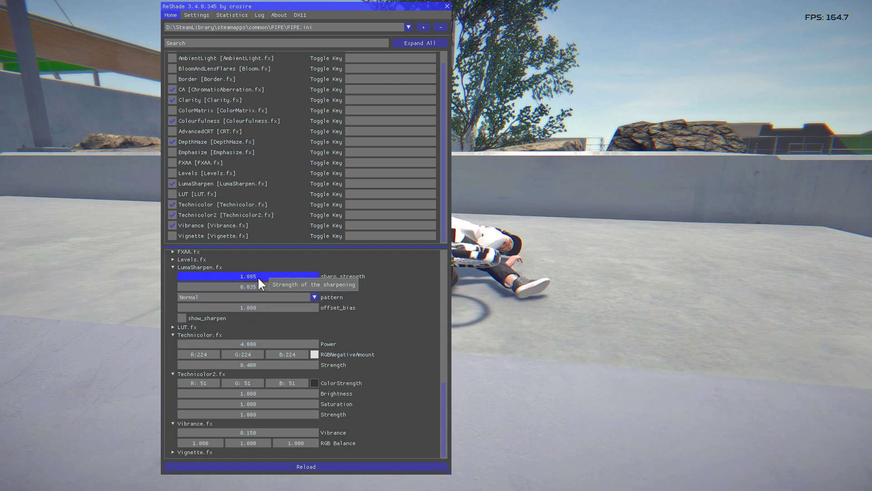
pyautogui.moveTo(258, 277); pyautogui.dragTo(247, 276)
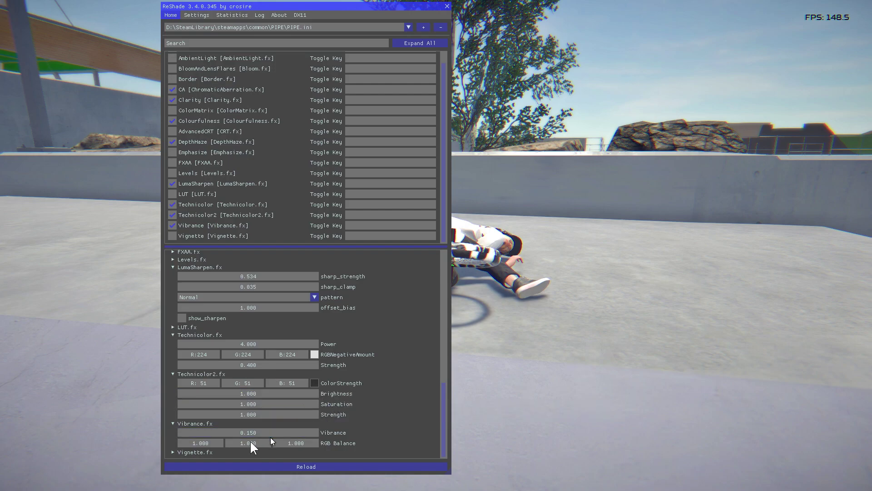
pyautogui.moveTo(244, 434); pyautogui.dragTo(269, 437)
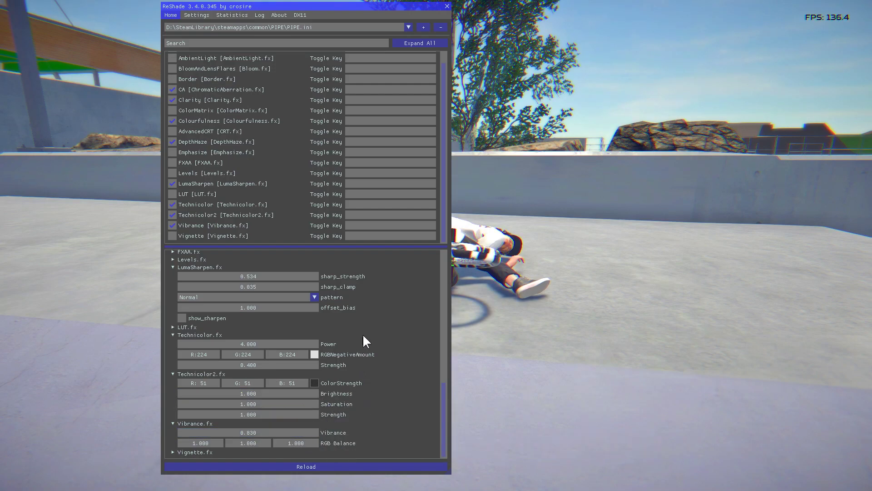
pyautogui.scroll(10, 325, 380)
pyautogui.scroll(3, 312, 388)
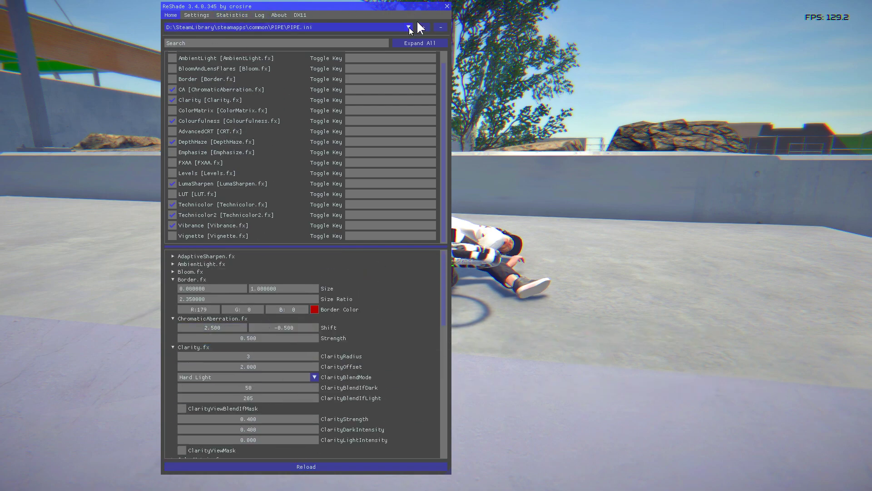
pyautogui.click(448, 7)
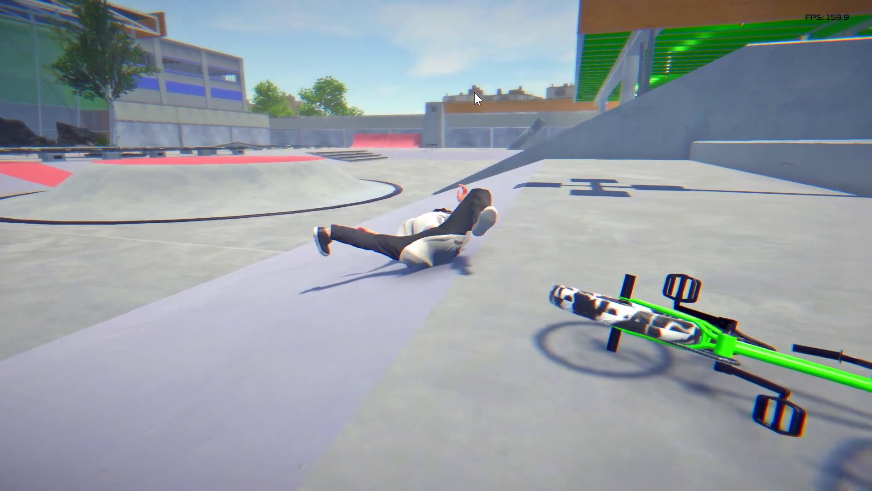
# Step: Reopen the overlay and set the ChromaticAberration effect's first Shift value to 0.100 and its Strength to 0.200
pyautogui.press('Home')
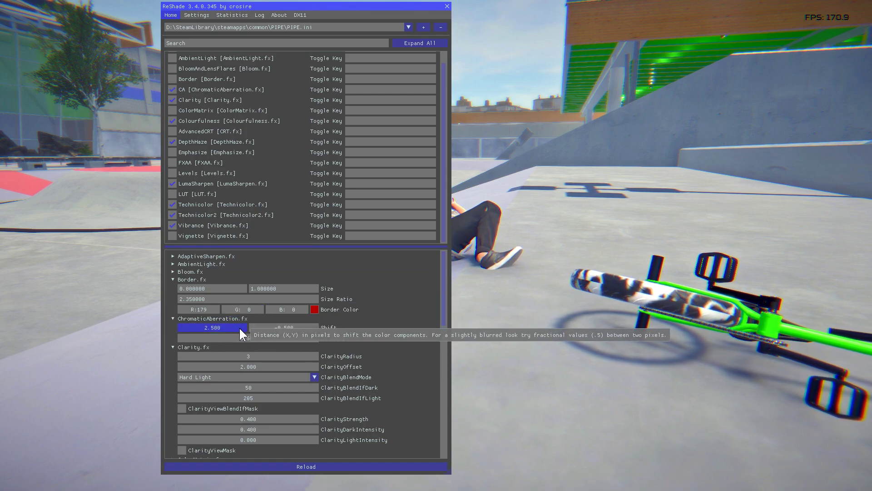
pyautogui.moveTo(239, 327); pyautogui.dragTo(228, 327)
pyautogui.moveTo(279, 343); pyautogui.dragTo(271, 337)
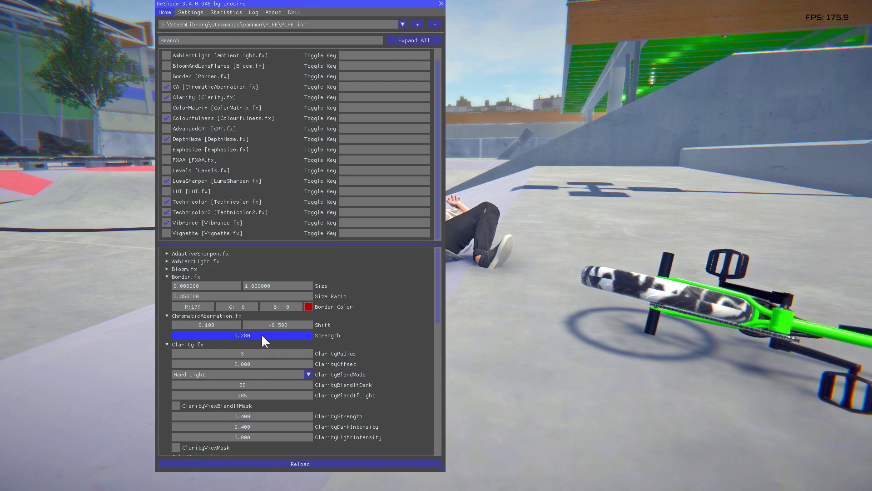
pyautogui.moveTo(262, 339); pyautogui.dragTo(257, 340)
# Step: Turn off the CA, LumaSharpen, DepthHaze and Clarity effects, keeping Technicolor and Technicolor2 enabled after comparing the picture without them
pyautogui.click(166, 86)
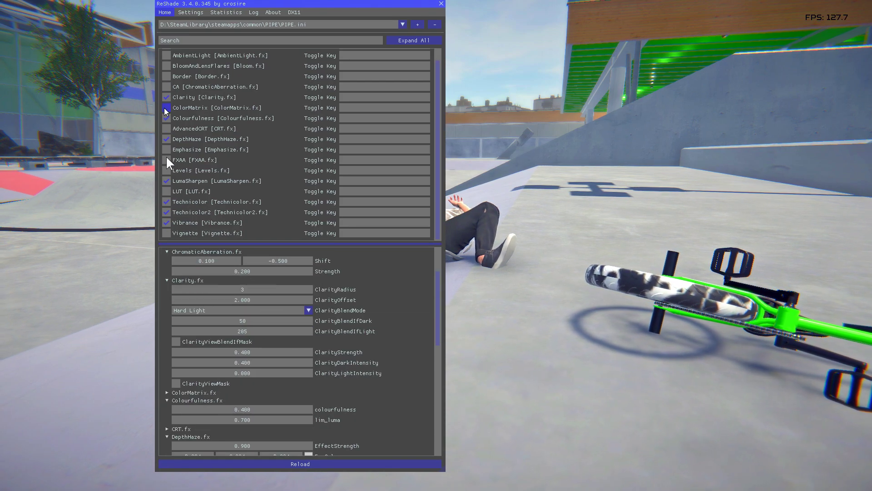
pyautogui.click(226, 141)
pyautogui.click(171, 180)
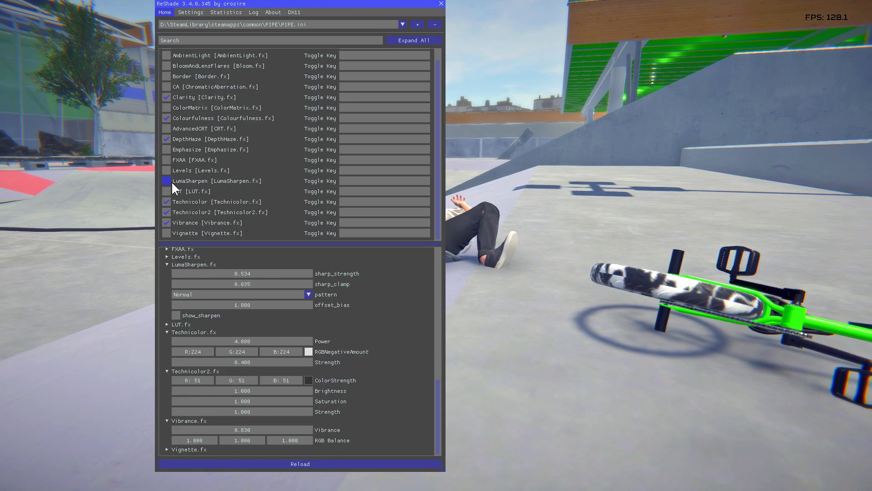
pyautogui.click(175, 222)
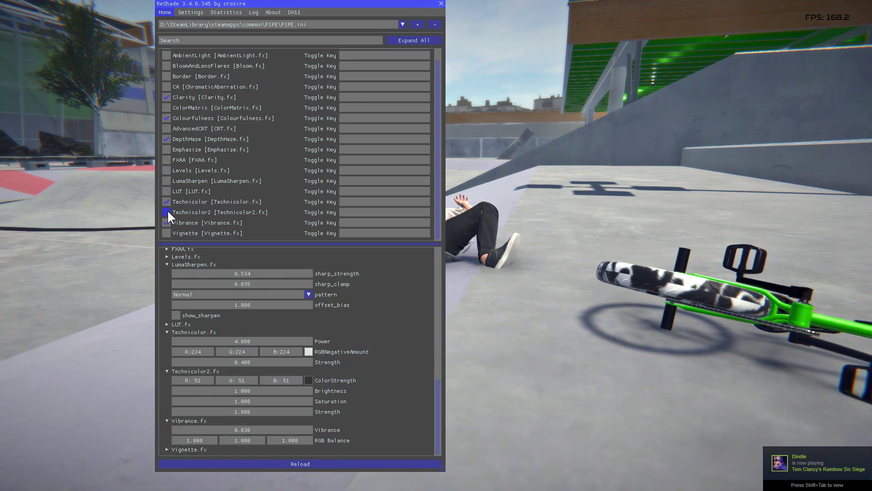
pyautogui.click(170, 203)
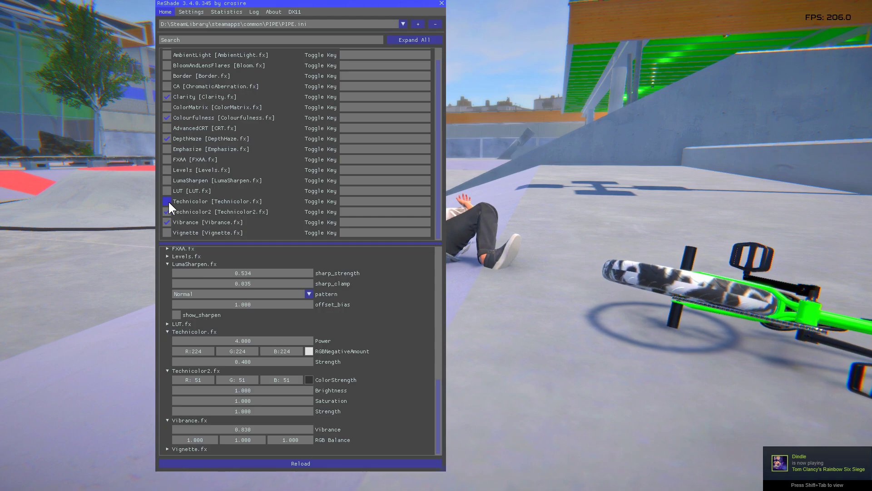
pyautogui.click(166, 201)
pyautogui.click(167, 138)
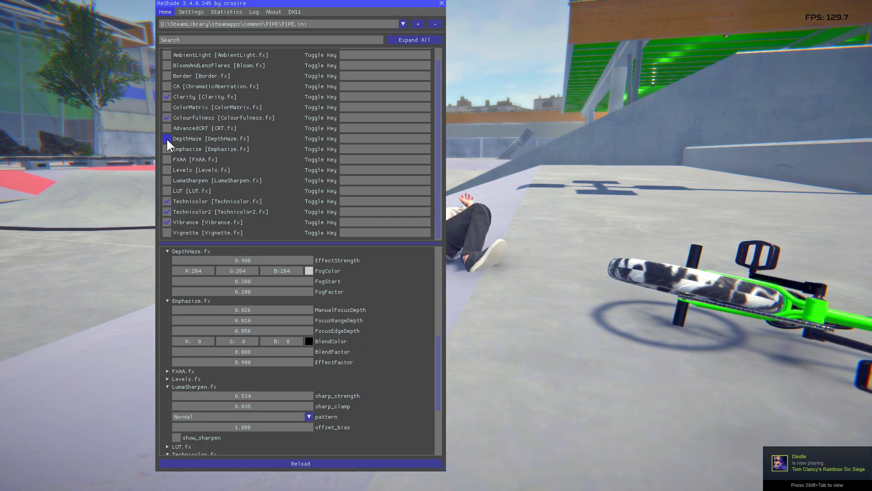
pyautogui.click(175, 115)
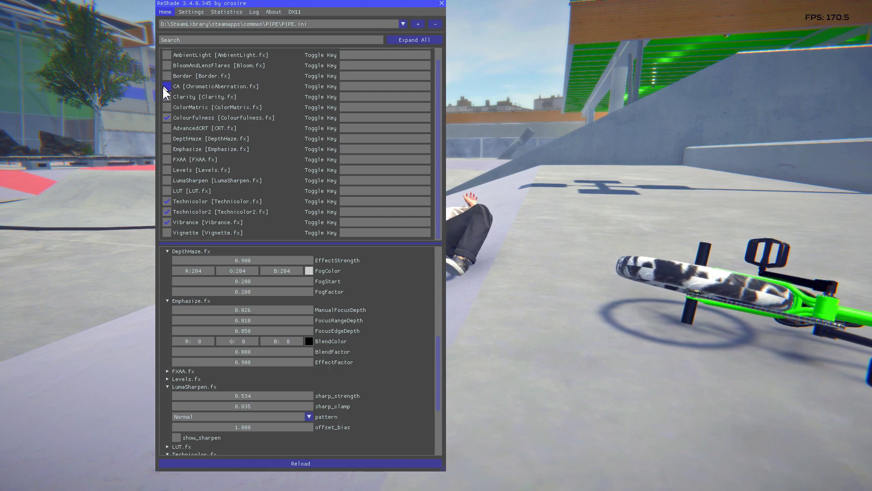
# Step: Enable the CA and Clarity effects again, lower the ChromaticAberration Strength to 0.000 and fine-tune it
pyautogui.click(166, 88)
pyautogui.click(167, 97)
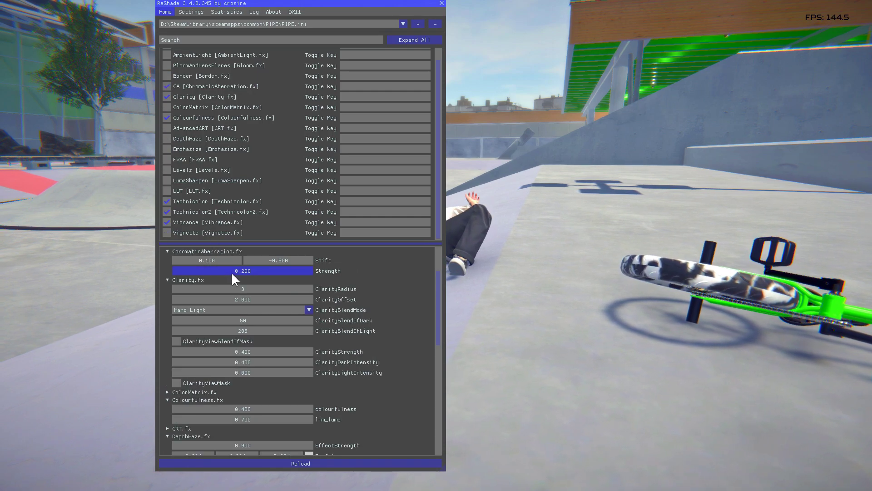
pyautogui.moveTo(282, 270); pyautogui.dragTo(200, 270)
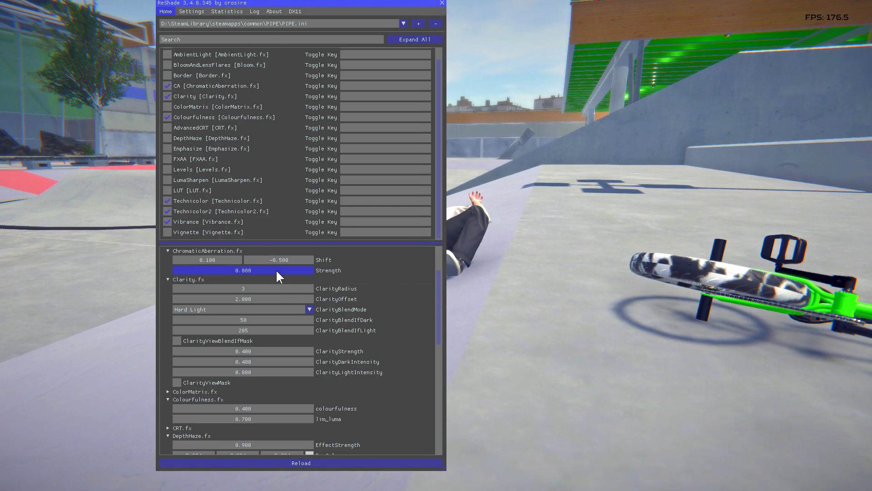
pyautogui.moveTo(276, 269); pyautogui.dragTo(283, 265)
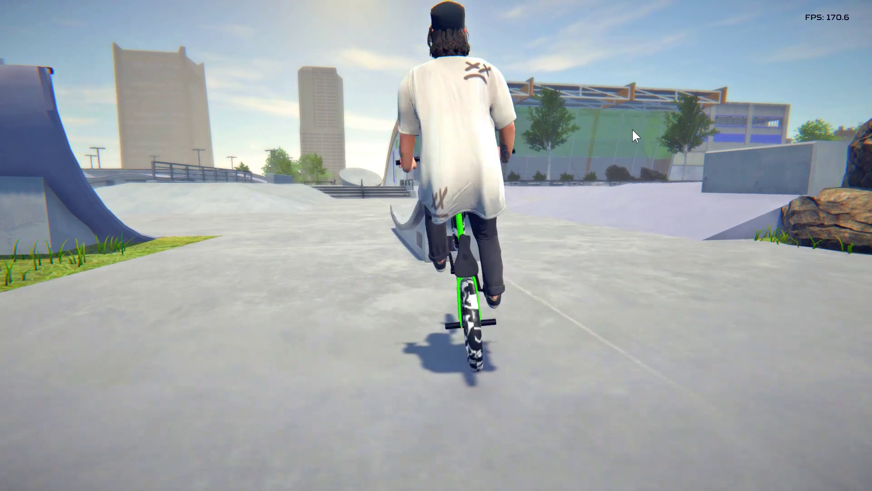
pyautogui.press('space')
pyautogui.press('d')
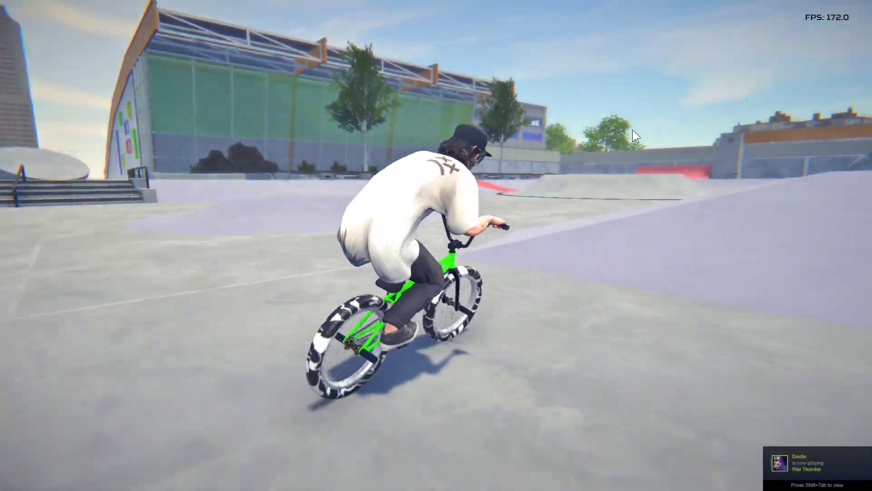
pyautogui.press('space')
pyautogui.press('w')
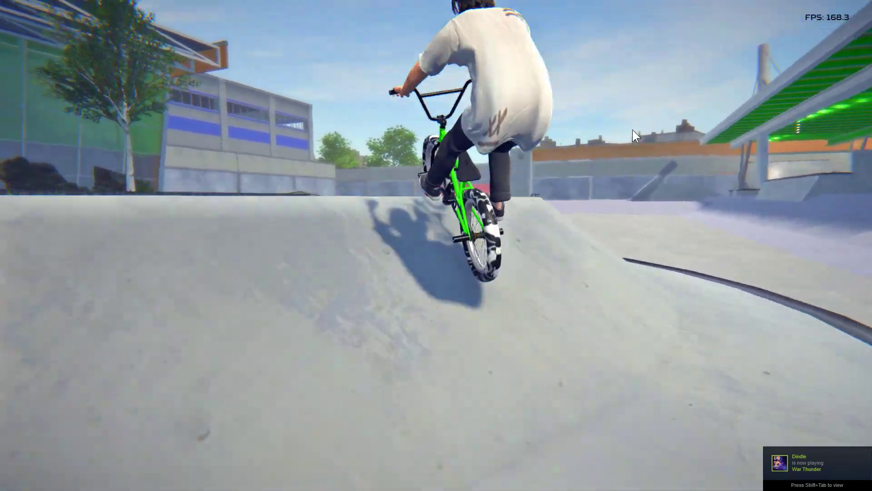
pyautogui.press('space')
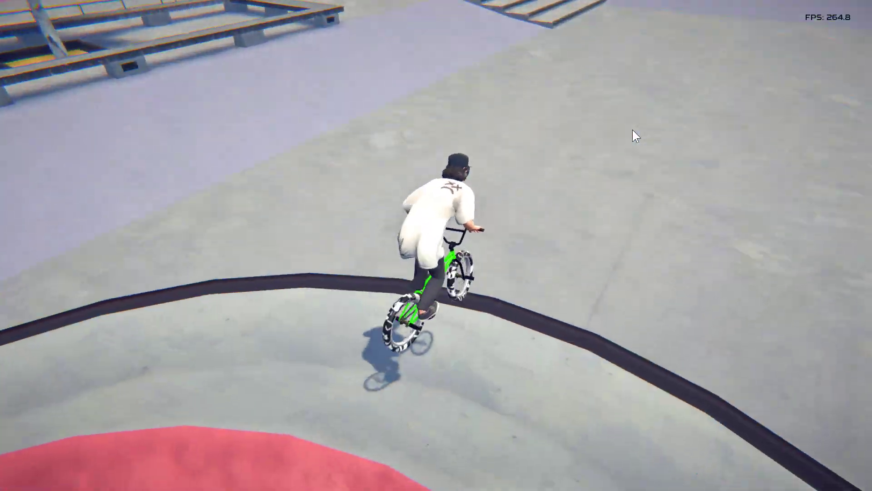
pyautogui.press('w')
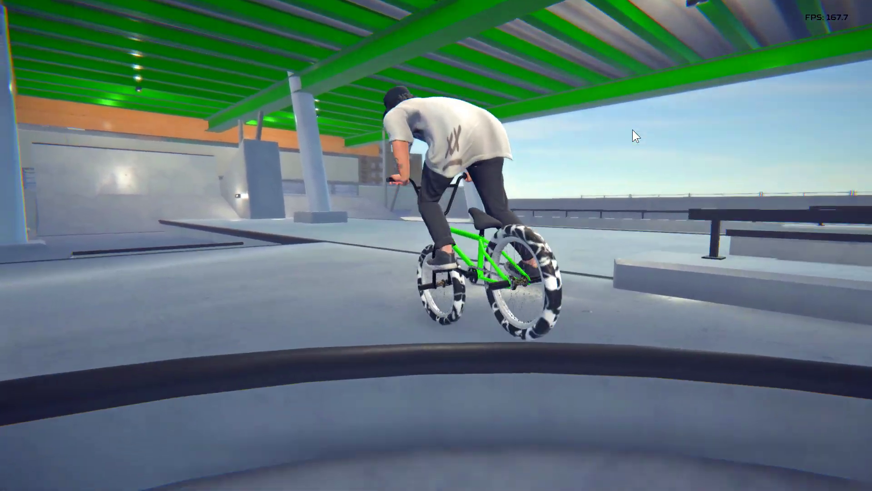
pyautogui.press('d')
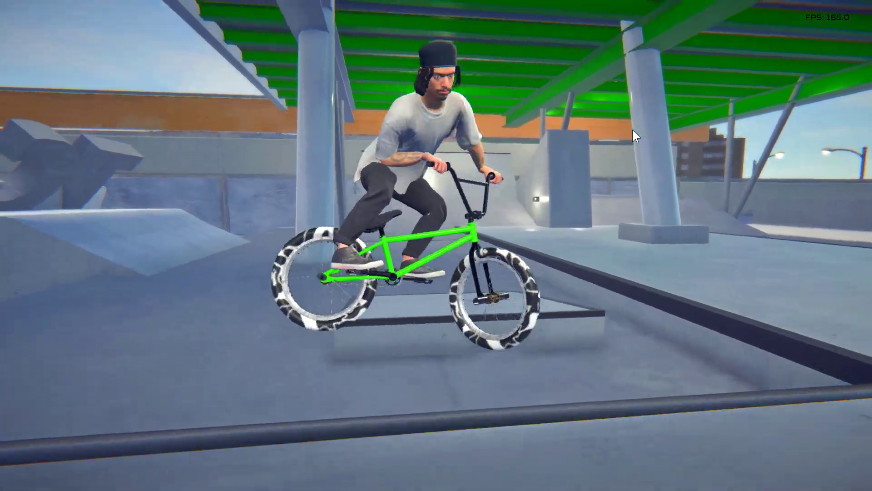